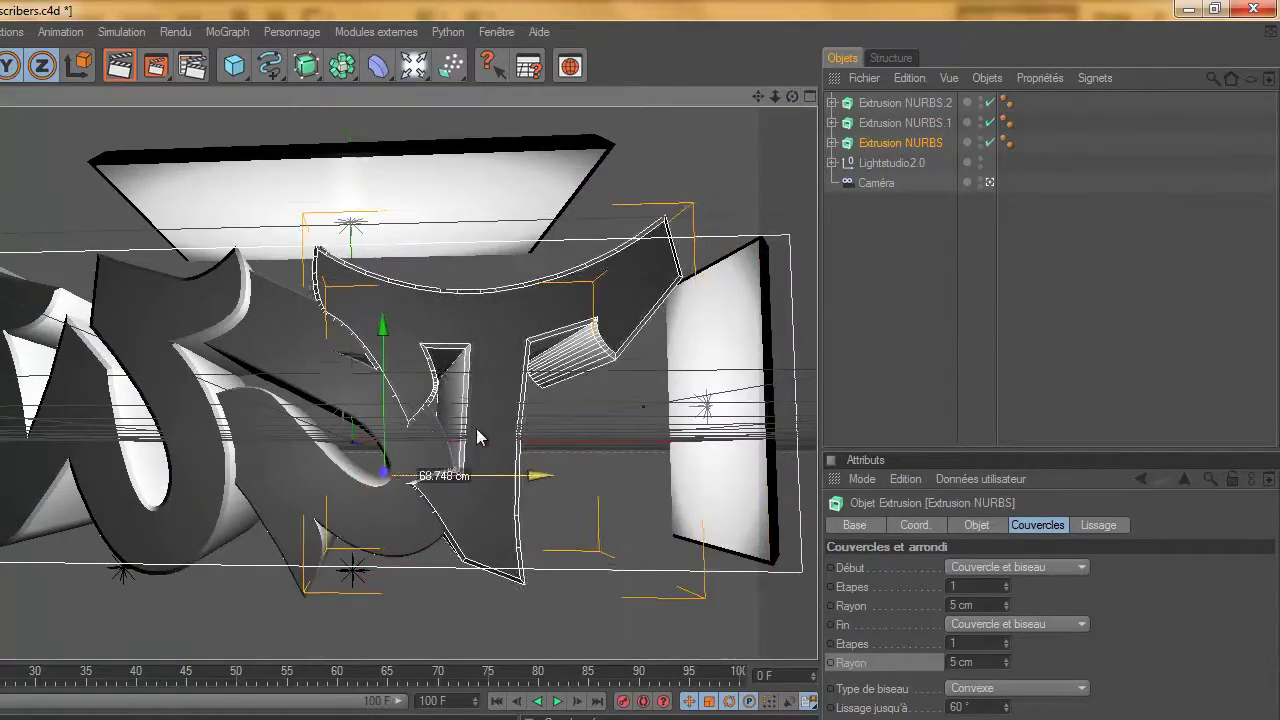
# Expand the second letter's Extrusion NURBS to show its contents
pyautogui.click(831, 124)
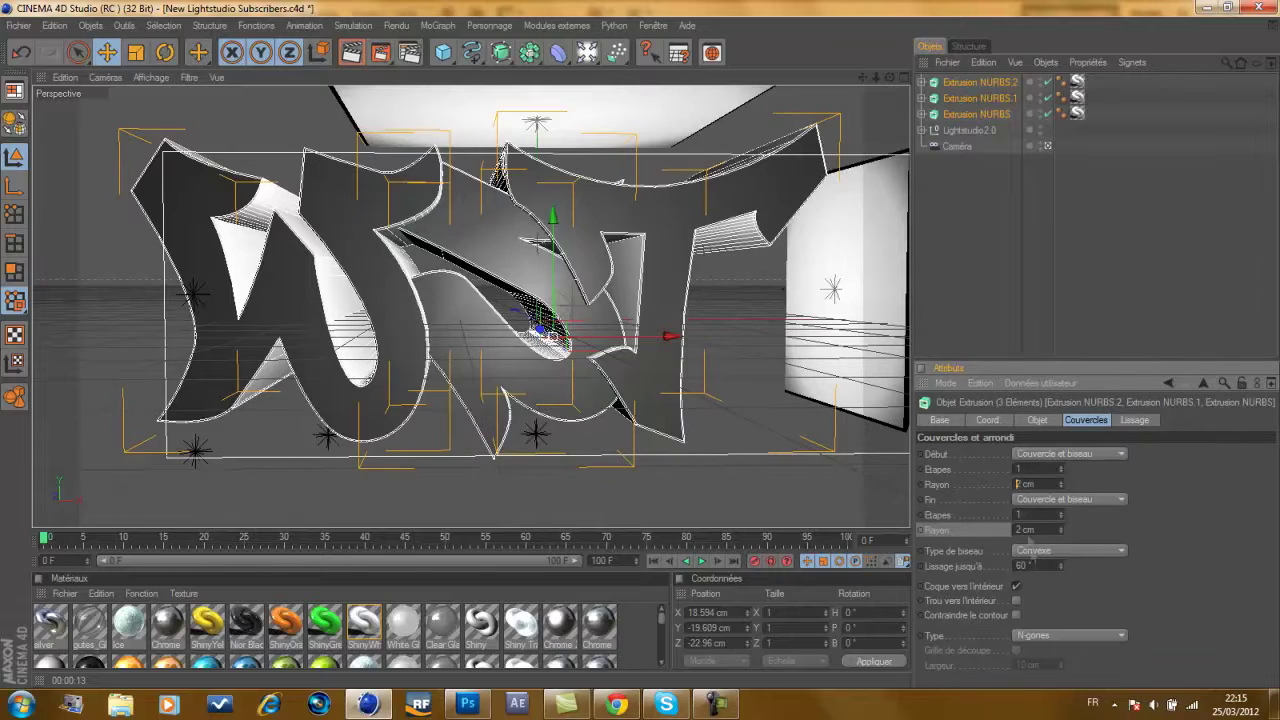
# Preview-render the letters in the viewport and apply the ShinyYellow material to the W
pyautogui.hotkey('ctrl', 'r')
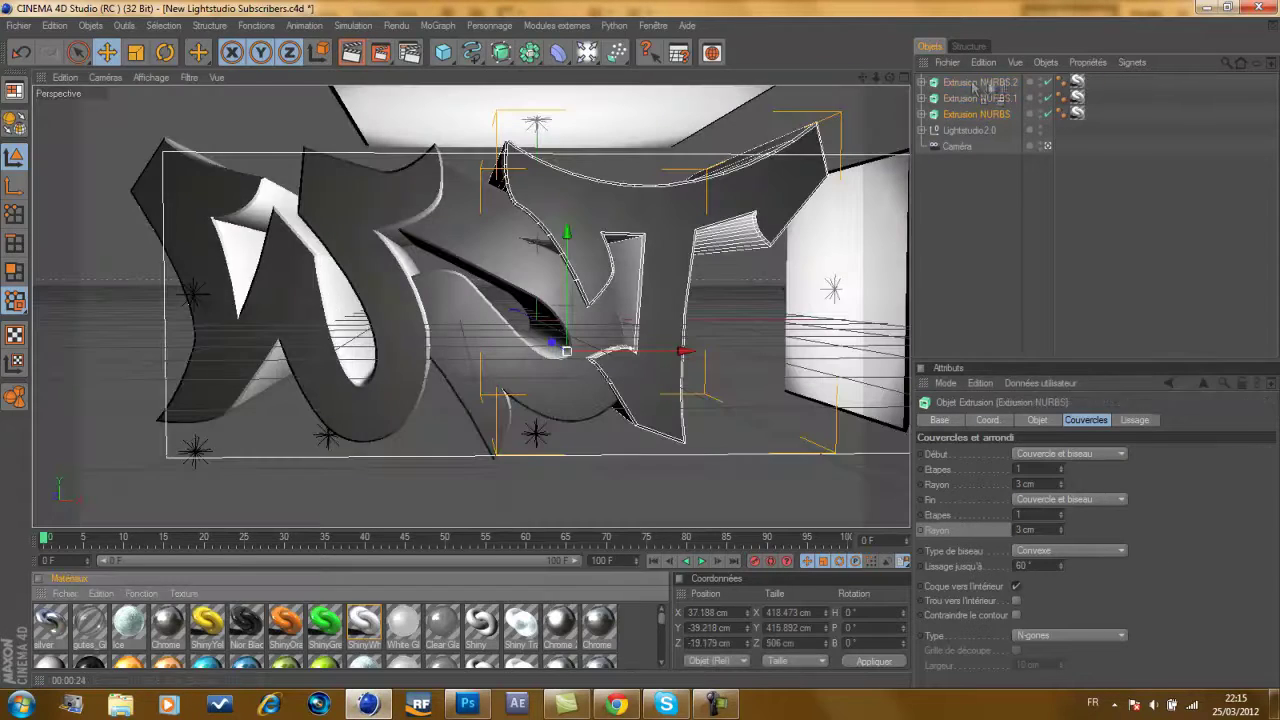
pyautogui.moveTo(207, 625)
pyautogui.mouseDown()
pyautogui.moveTo(1005, 114)
pyautogui.moveTo(975, 118)
pyautogui.mouseUp()
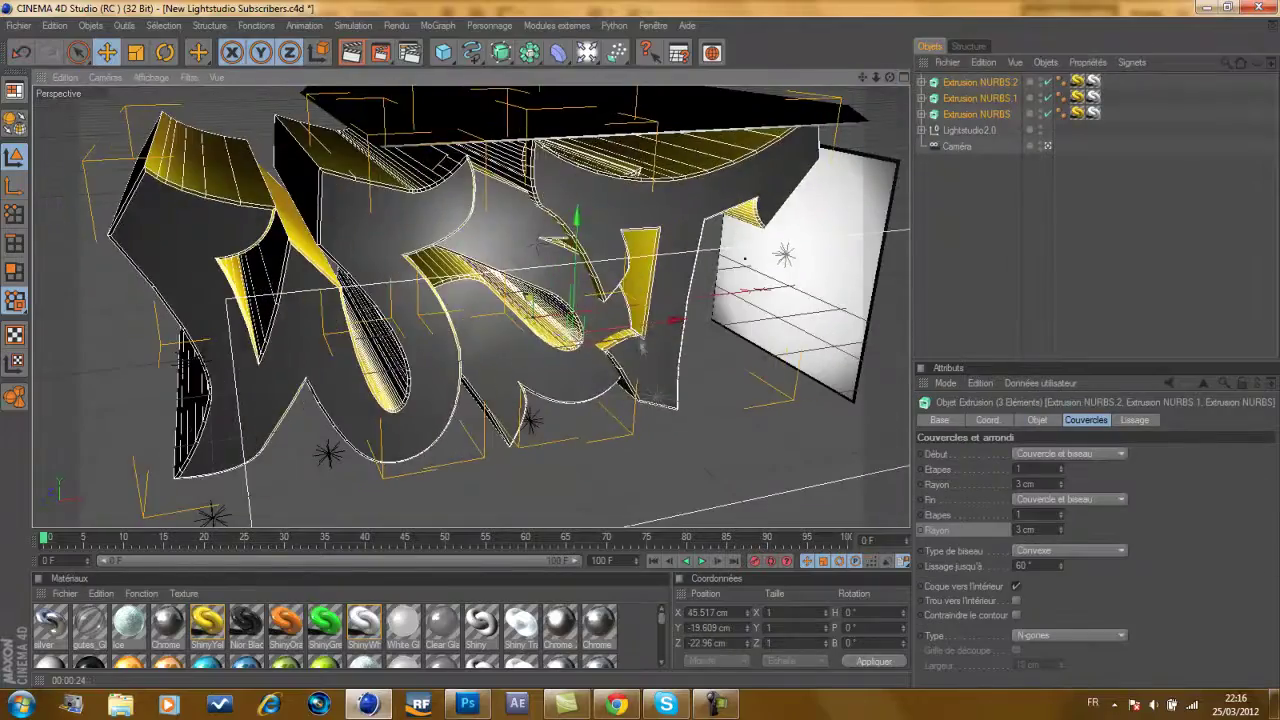
# With all three letter extrusions selected, render the scene out to WST.png, overwriting the existing file
pyautogui.click(351, 52)
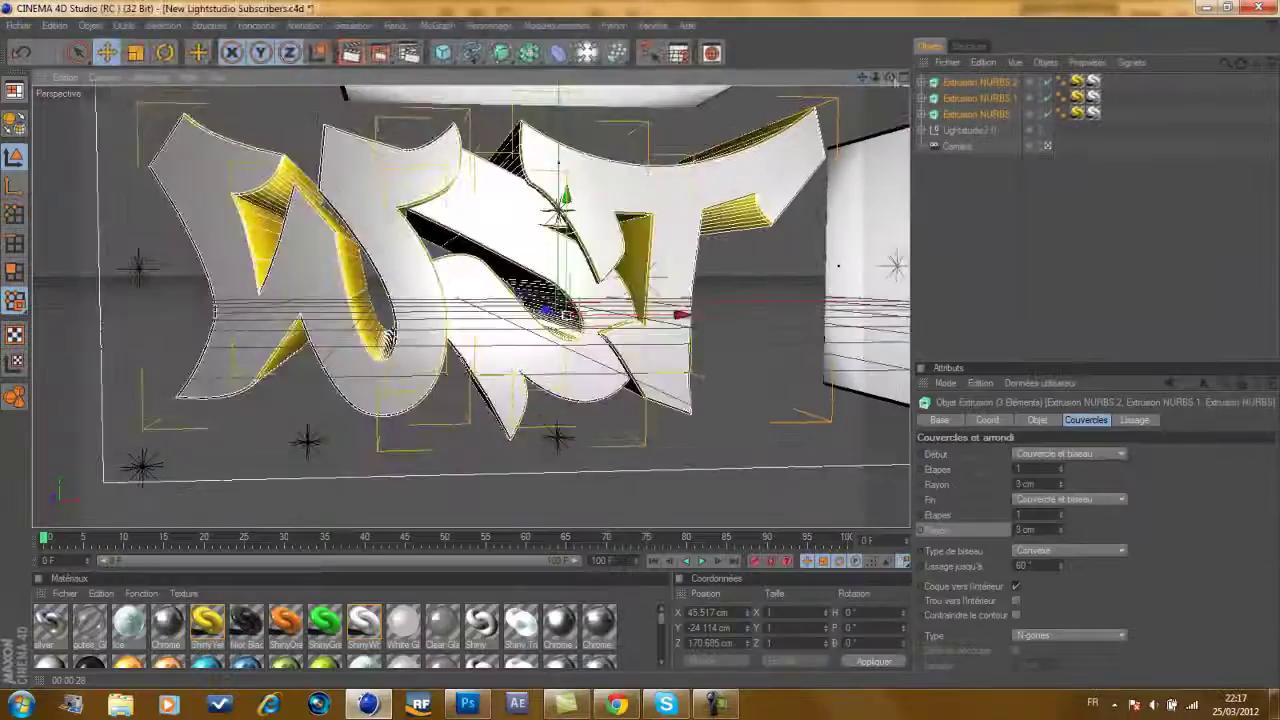
pyautogui.hotkey('ctrl', 'b')
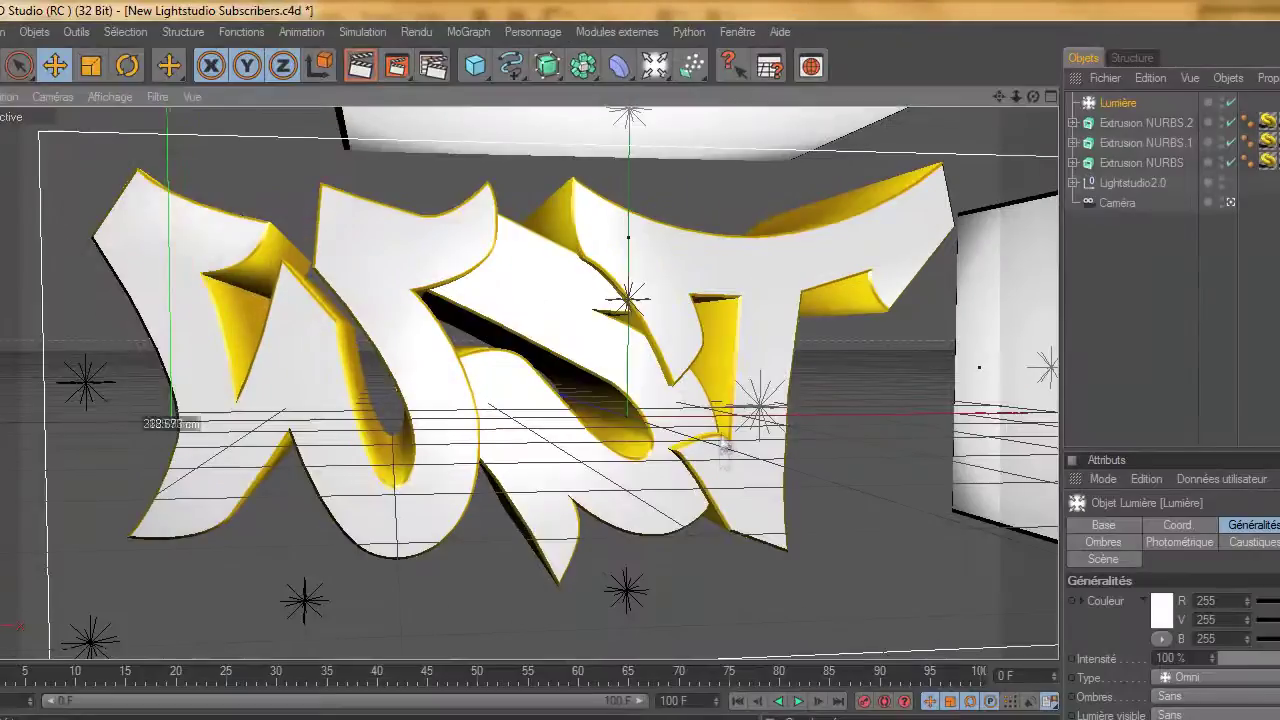
pyautogui.hotkey('shift', 'r')
pyautogui.click(650, 507)
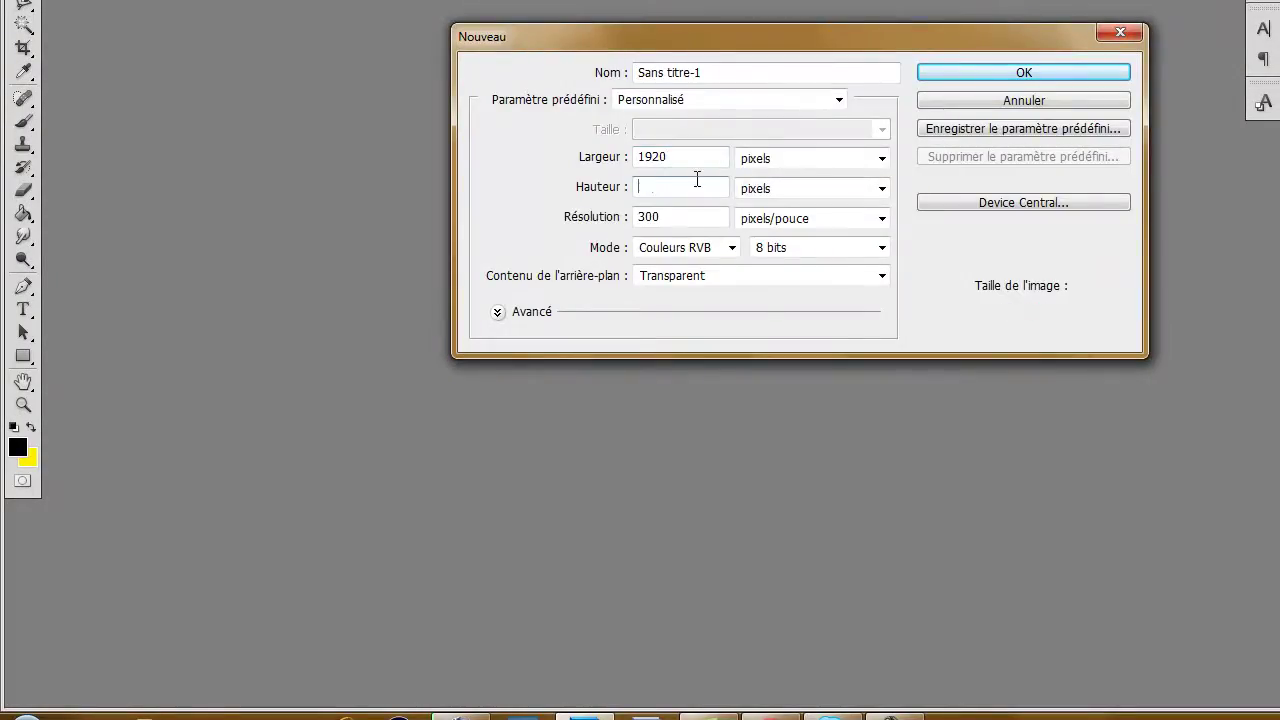
# Create the new Photoshop document with a 1080 px height, then bring up the Open window
pyautogui.write('1080')
pyautogui.press('Return')
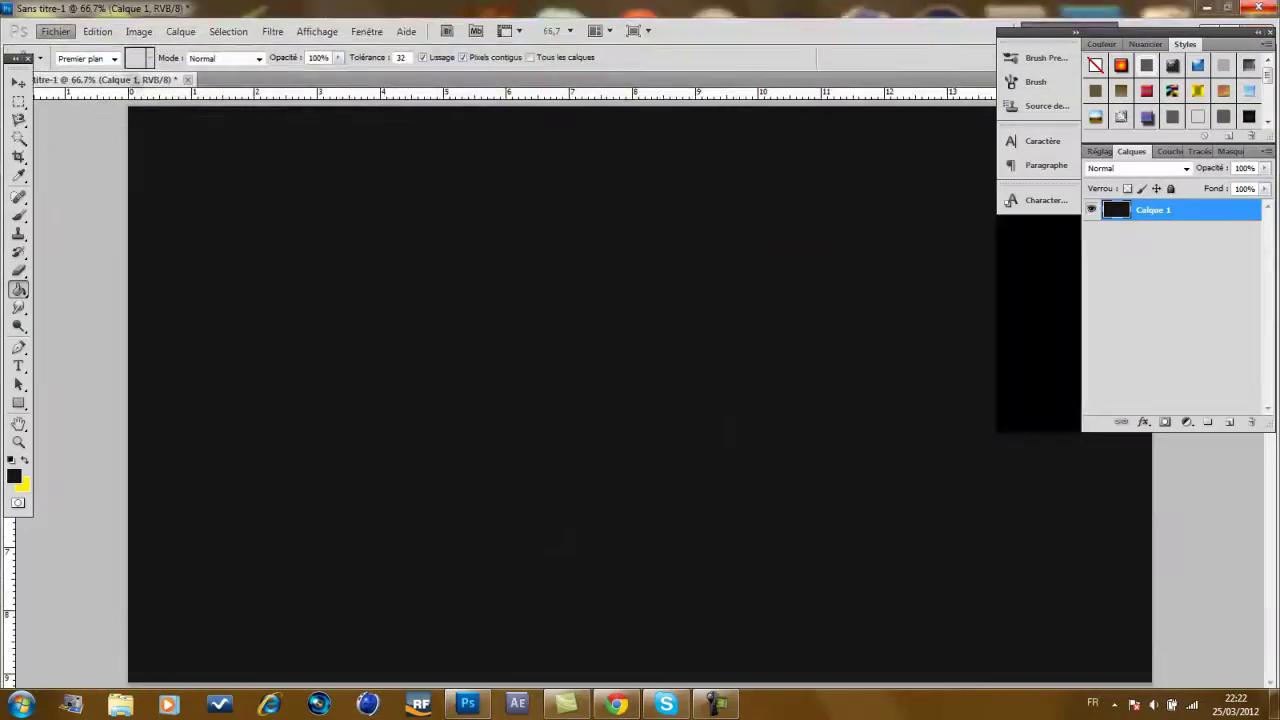
pyautogui.hotkey('ctrl', 'o')
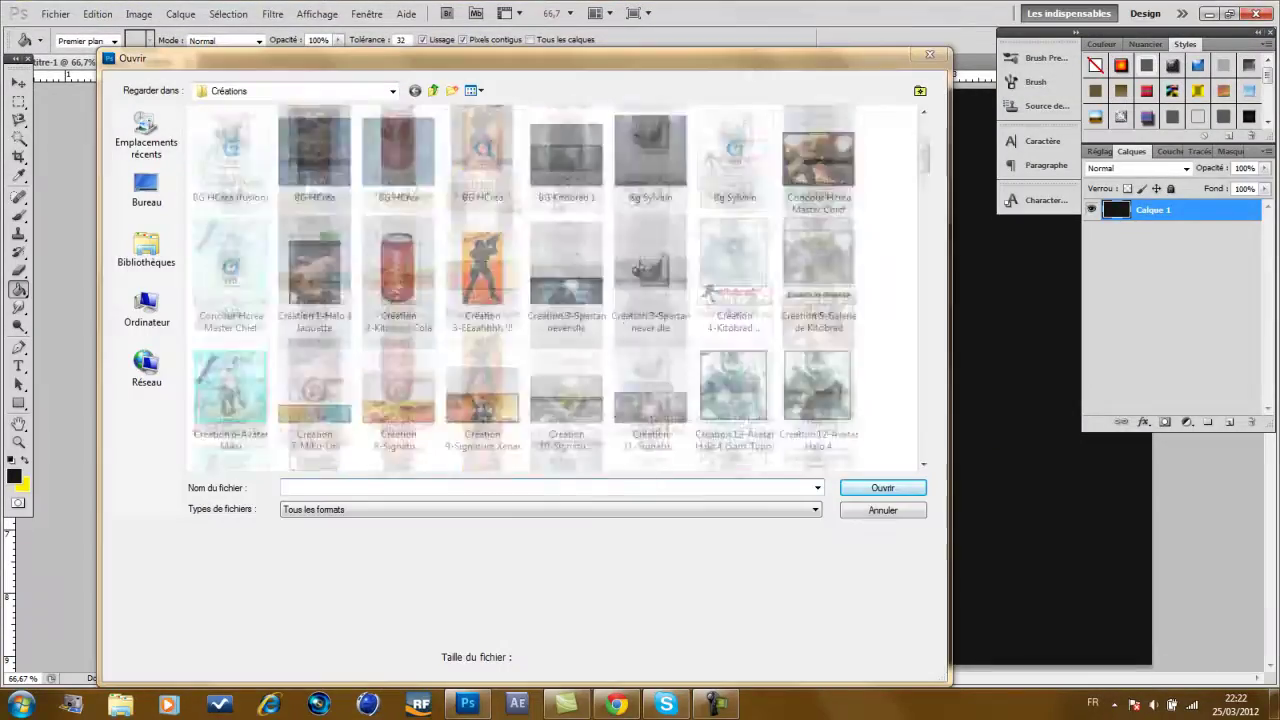
# Open WST.png, move the graffiti into the dark document and resize it
pyautogui.doubleClick(229, 420)
pyautogui.press('v')
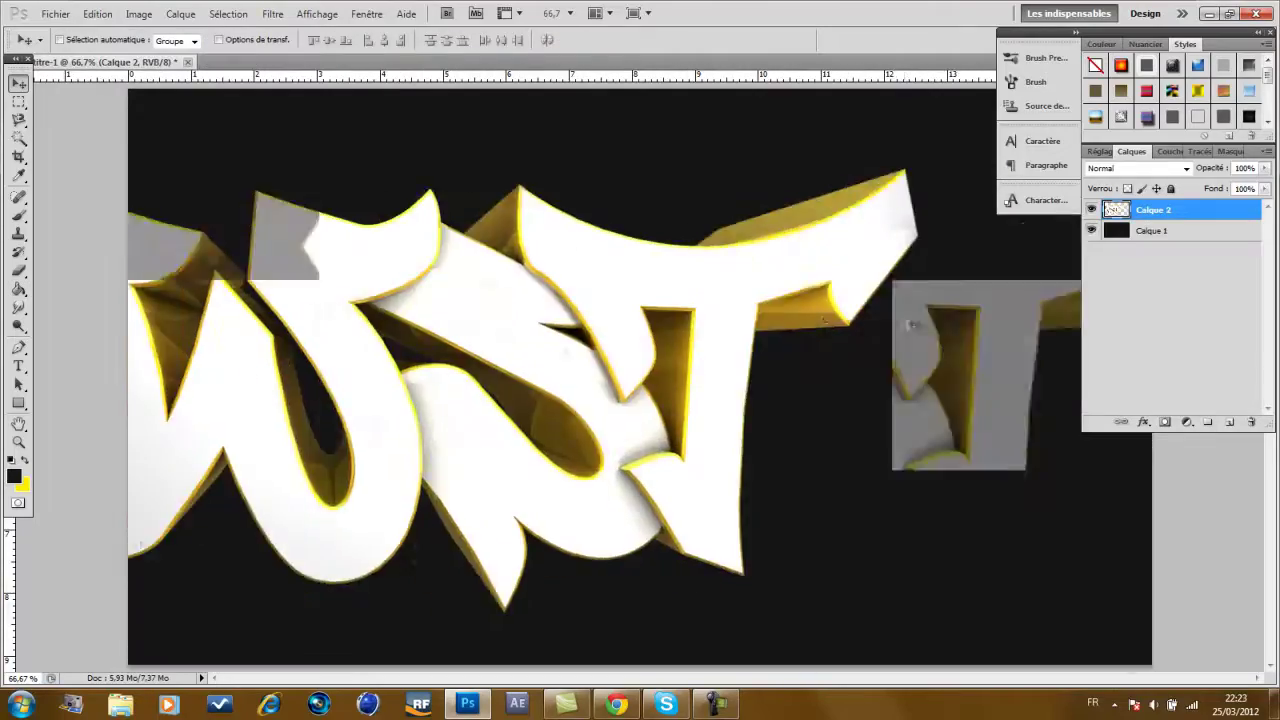
pyautogui.moveTo(676, 298); pyautogui.dragTo(752, 330)
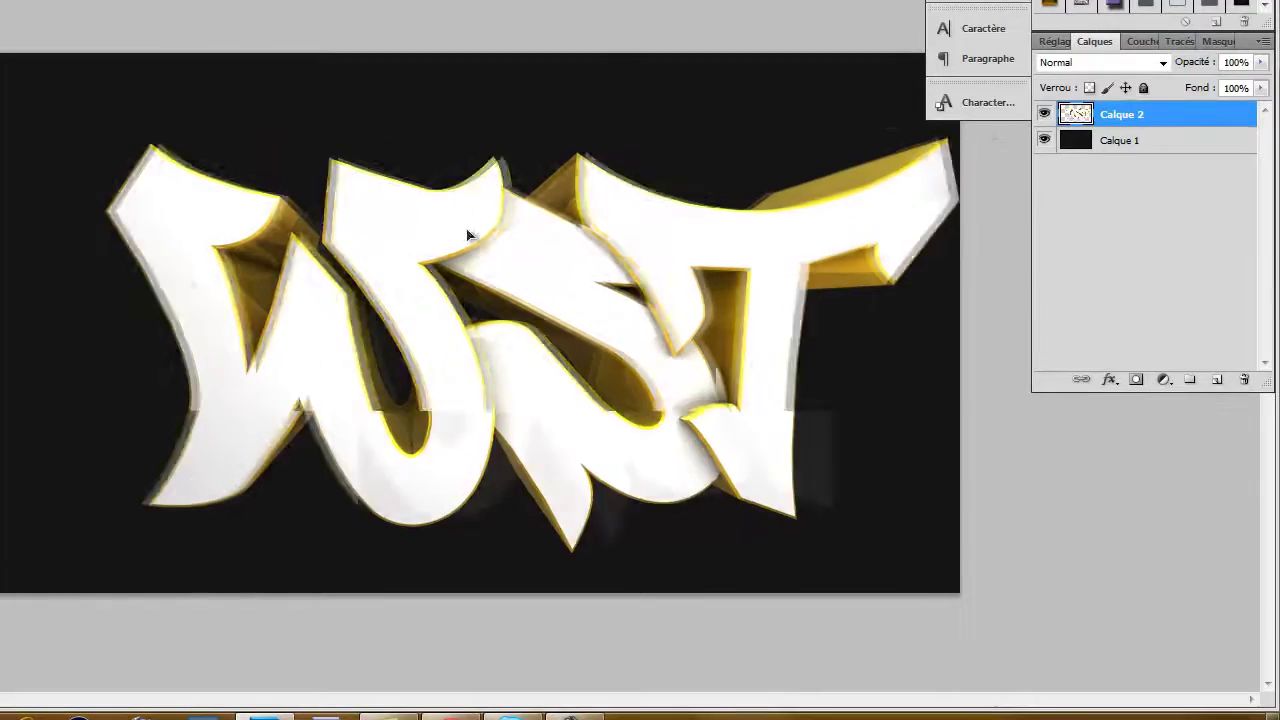
pyautogui.hotkey('ctrl', 't')
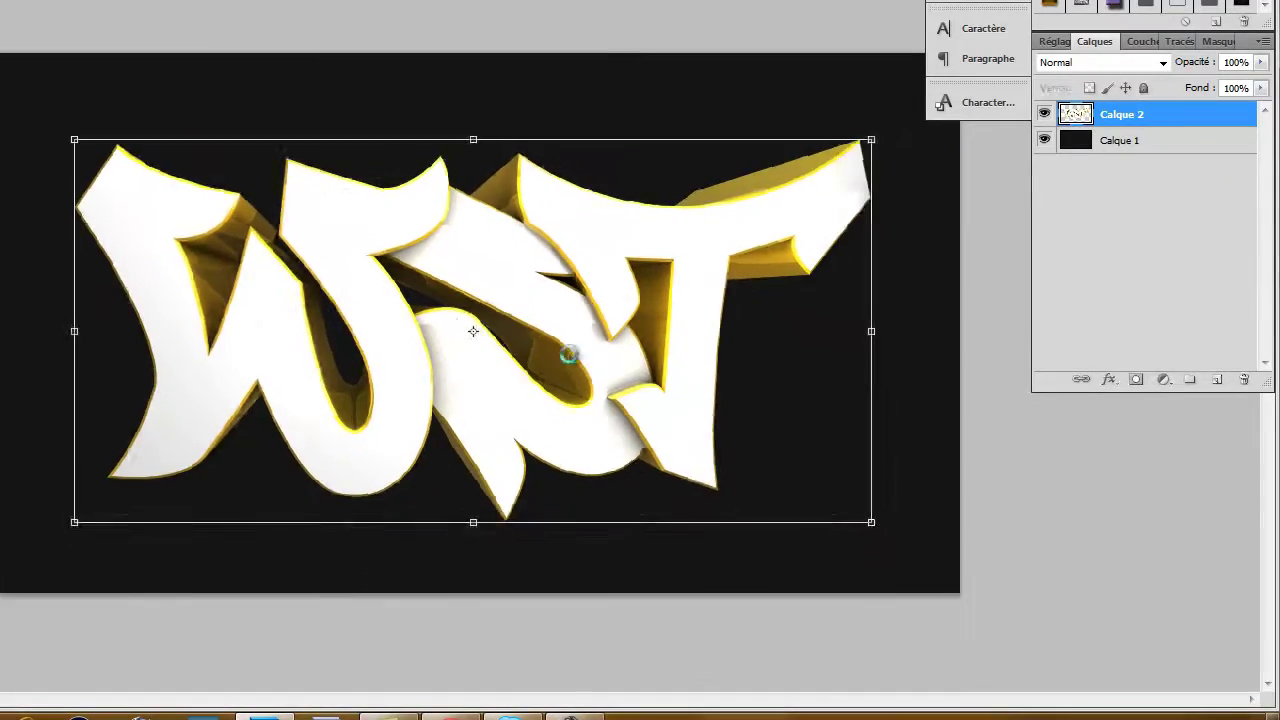
pyautogui.press('Return')
# Duplicate the graffiti layer, transform the copy, and lower Calque 2's opacity to 19%
pyautogui.hotkey('ctrl', 'j')
pyautogui.hotkey('ctrl', 't')
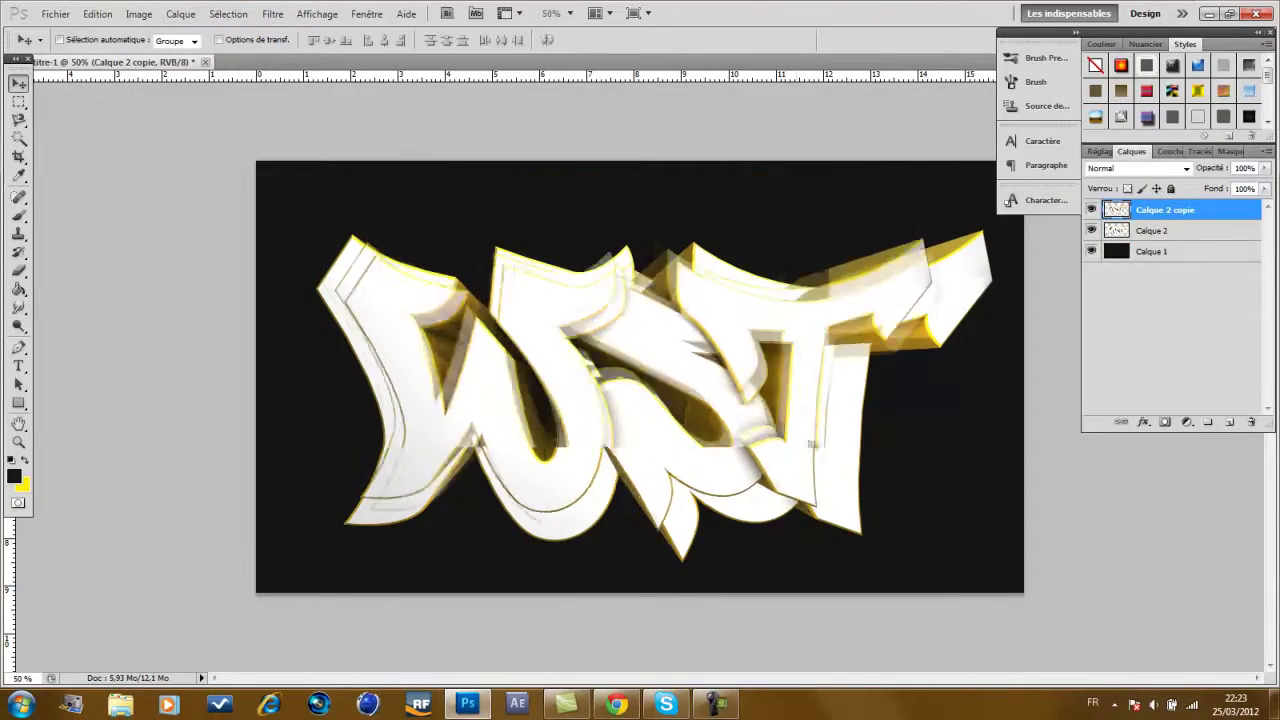
pyautogui.click(1153, 230)
pyautogui.click(1265, 168)
pyautogui.moveTo(1257, 189); pyautogui.dragTo(1197, 190)
# Duplicate the lettering, fill the copy dark and set it to 50% opacity
pyautogui.click(1160, 209)
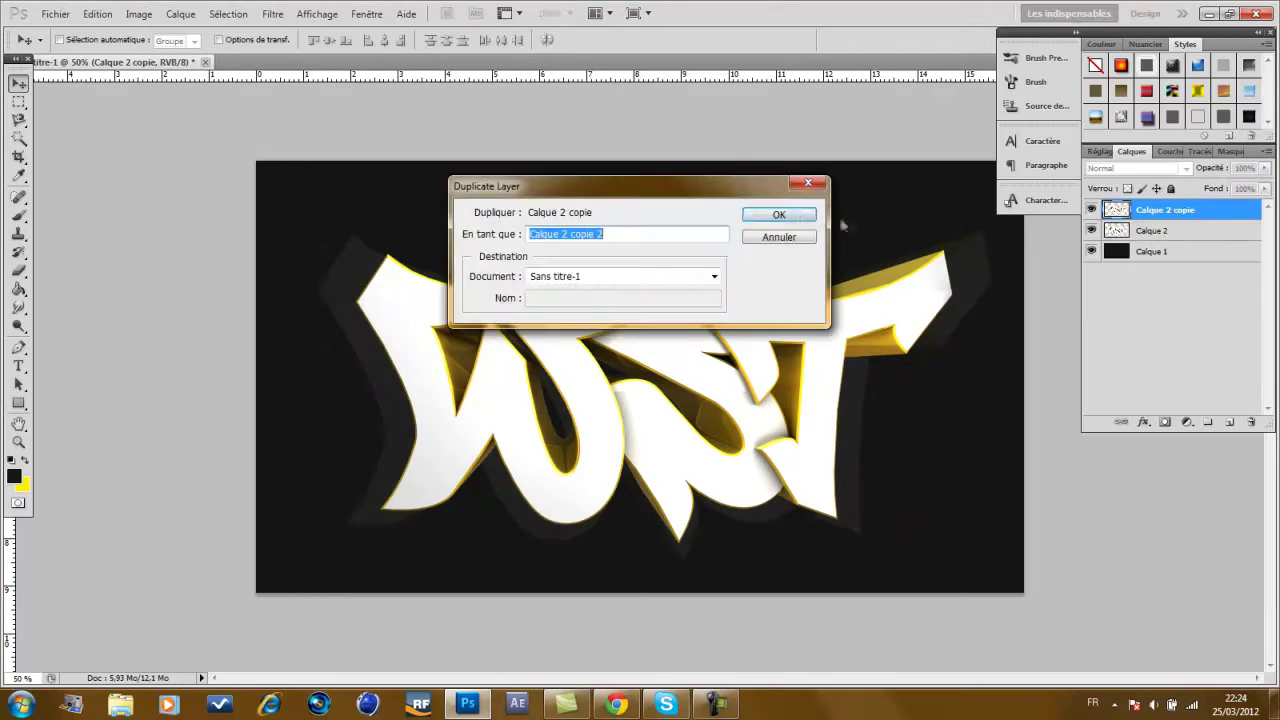
pyautogui.press('Return')
pyautogui.hotkey('ctrl', 't')
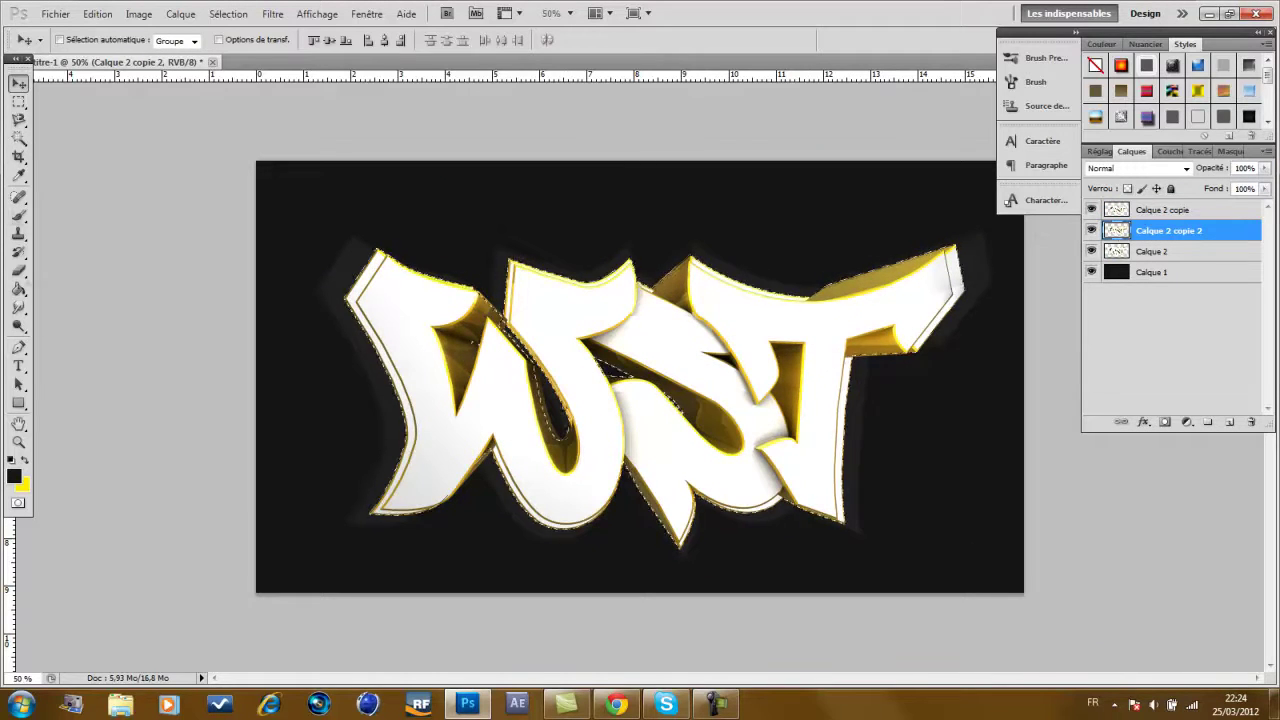
pyautogui.hotkey('alt', 'BackSpace')
pyautogui.click(228, 14)
pyautogui.click(245, 48)
pyautogui.press('v')
pyautogui.press('5')
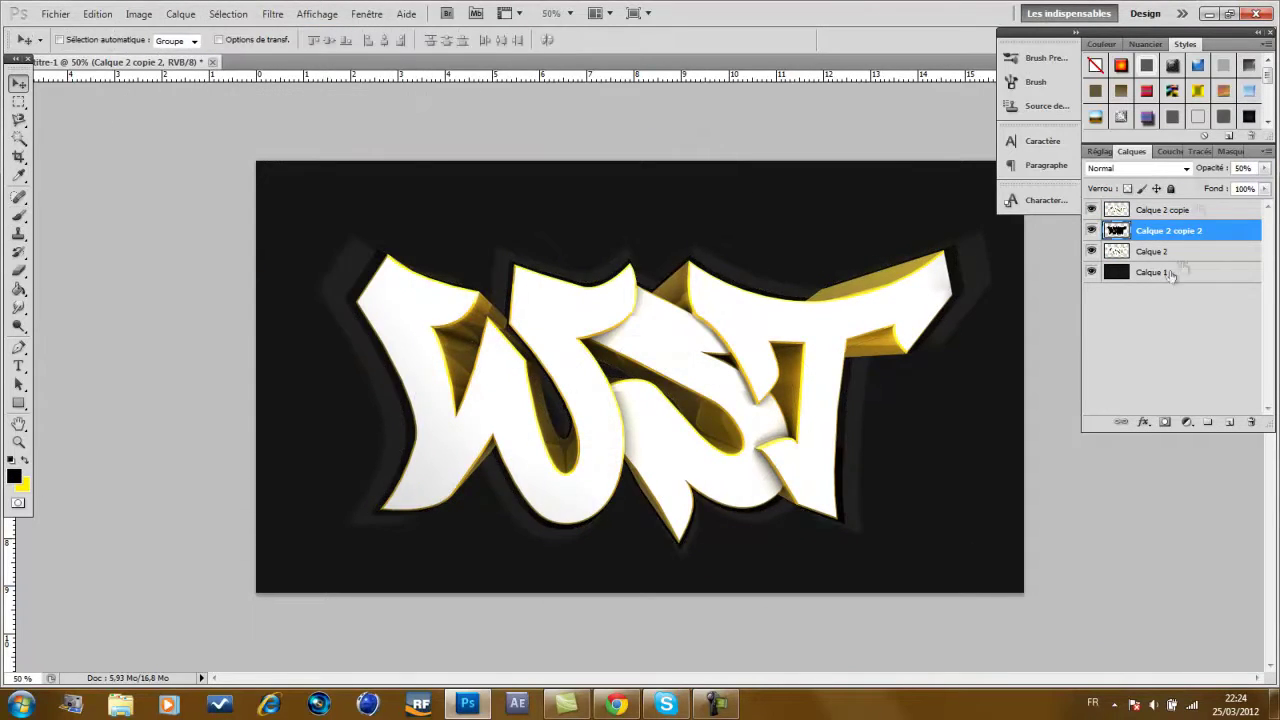
# Give the top lettering a drop shadow and an Incrustation-mode gradient overlay, without inner glow
pyautogui.doubleClick(1240, 210)
pyautogui.moveTo(420, 137)
pyautogui.mouseDown()
pyautogui.moveTo(280, 150)
pyautogui.moveTo(296, 214)
pyautogui.mouseUp()
pyautogui.click(57, 203)
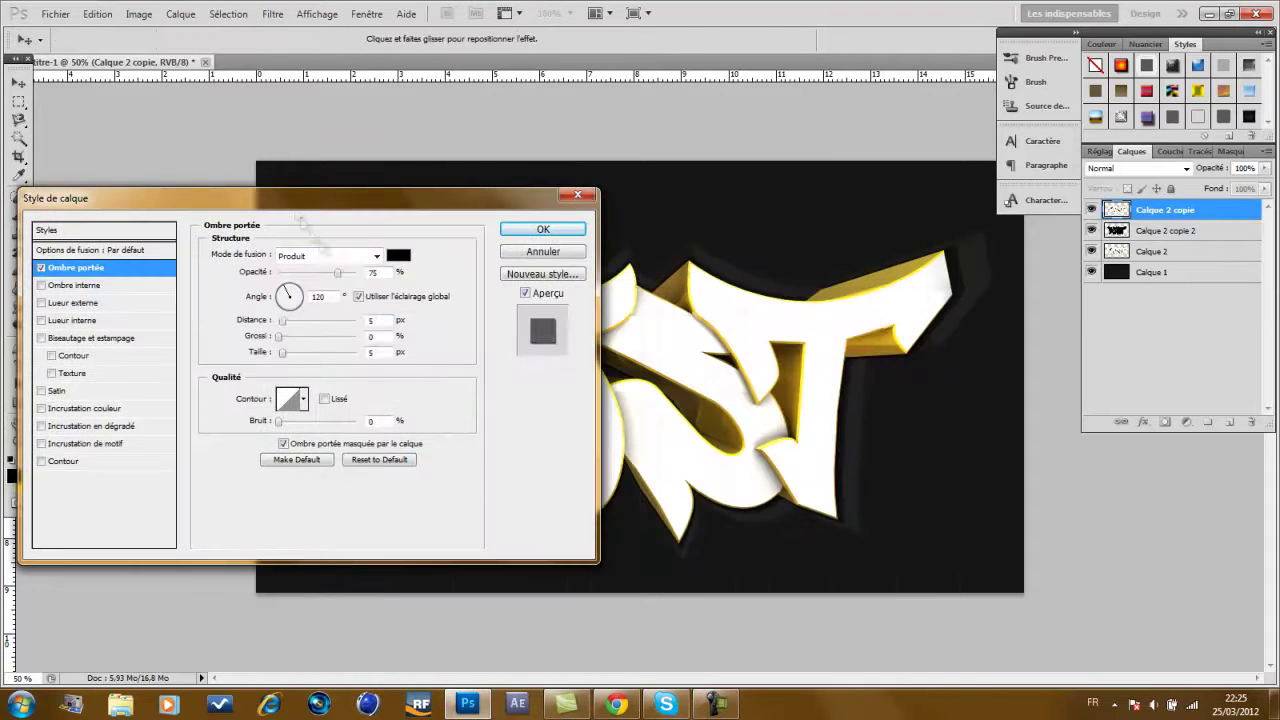
pyautogui.click(41, 320)
pyautogui.click(90, 426)
pyautogui.click(328, 256)
pyautogui.click(340, 358)
pyautogui.click(541, 229)
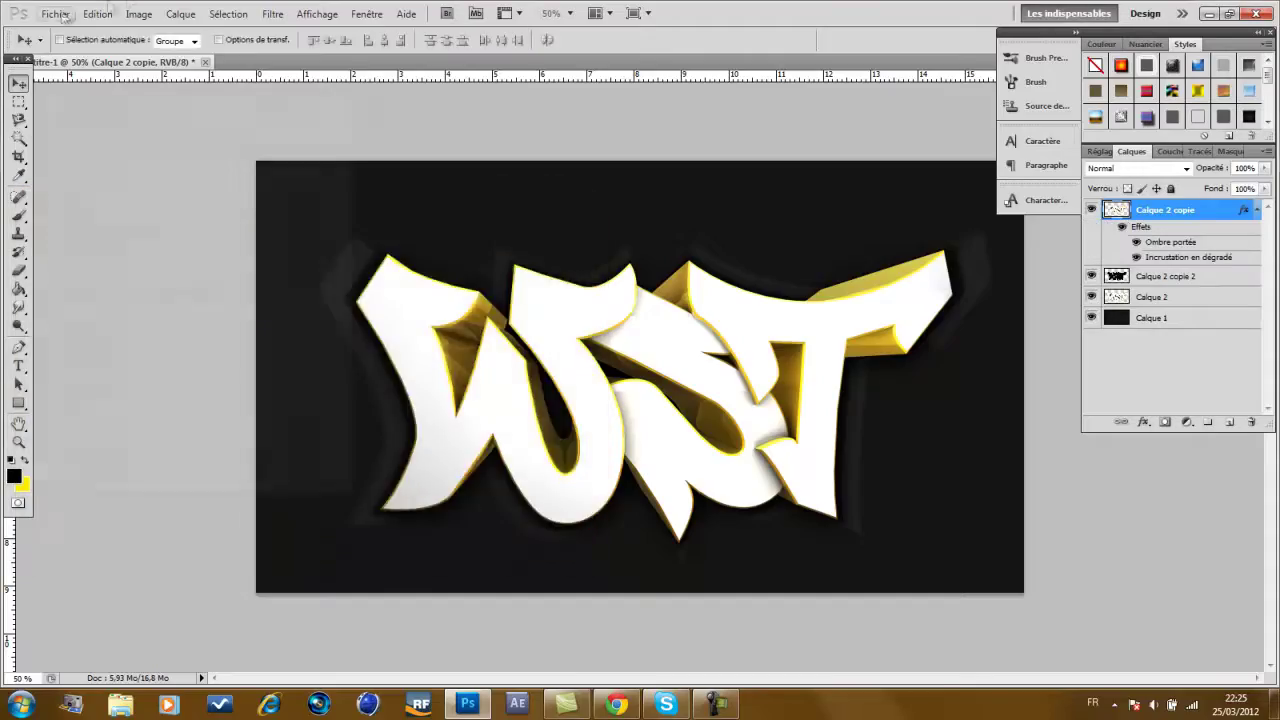
pyautogui.hotkey('ctrl', 'o')
# Open Textures (10) from the graphics packs, move it into the poster and resize it to fit the canvas
pyautogui.doubleClick(564, 395)
pyautogui.doubleClick(814, 114)
pyautogui.scroll(-3, 640, 300)
pyautogui.doubleClick(641, 321)
pyautogui.moveTo(640, 380); pyautogui.dragTo(110, 62)
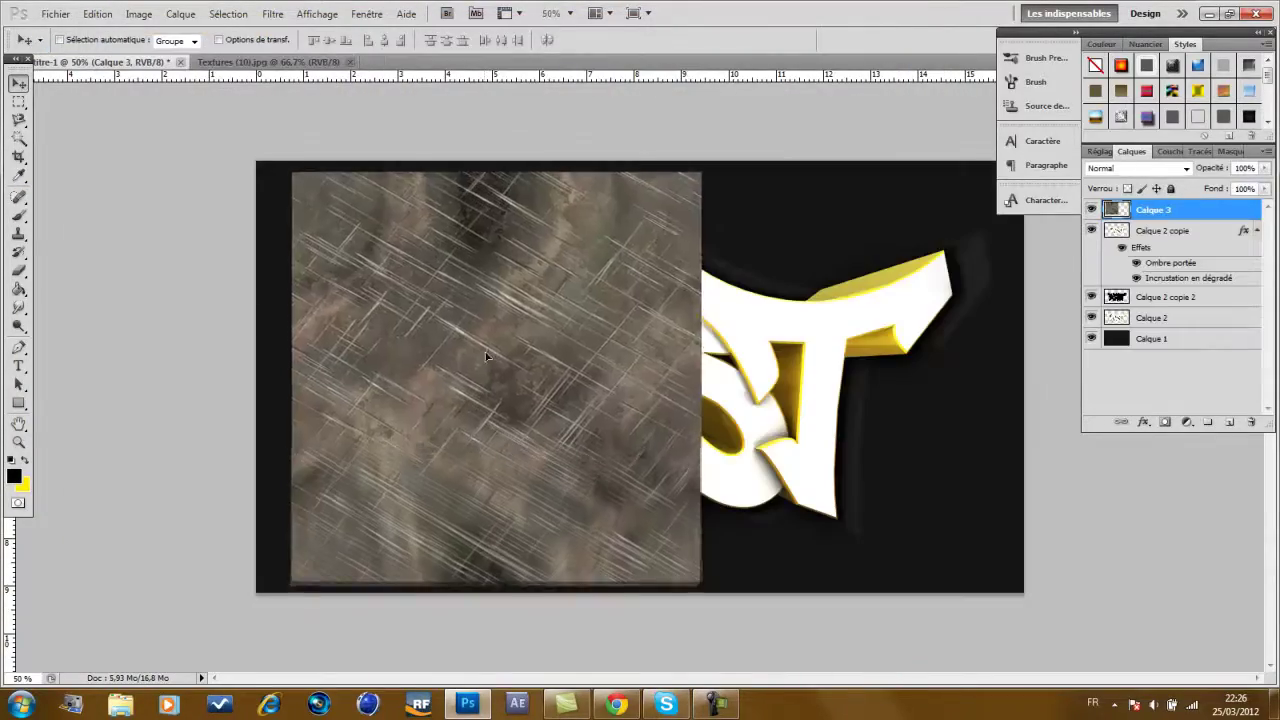
pyautogui.hotkey('ctrl', 't')
pyautogui.moveTo(786, 380); pyautogui.dragTo(973, 380)
pyautogui.moveTo(678, 585); pyautogui.dragTo(678, 530)
pyautogui.press('Return')
# Clip the texture to the lettering in Incrustation mode at 23% opacity
pyautogui.rightClick(1150, 209)
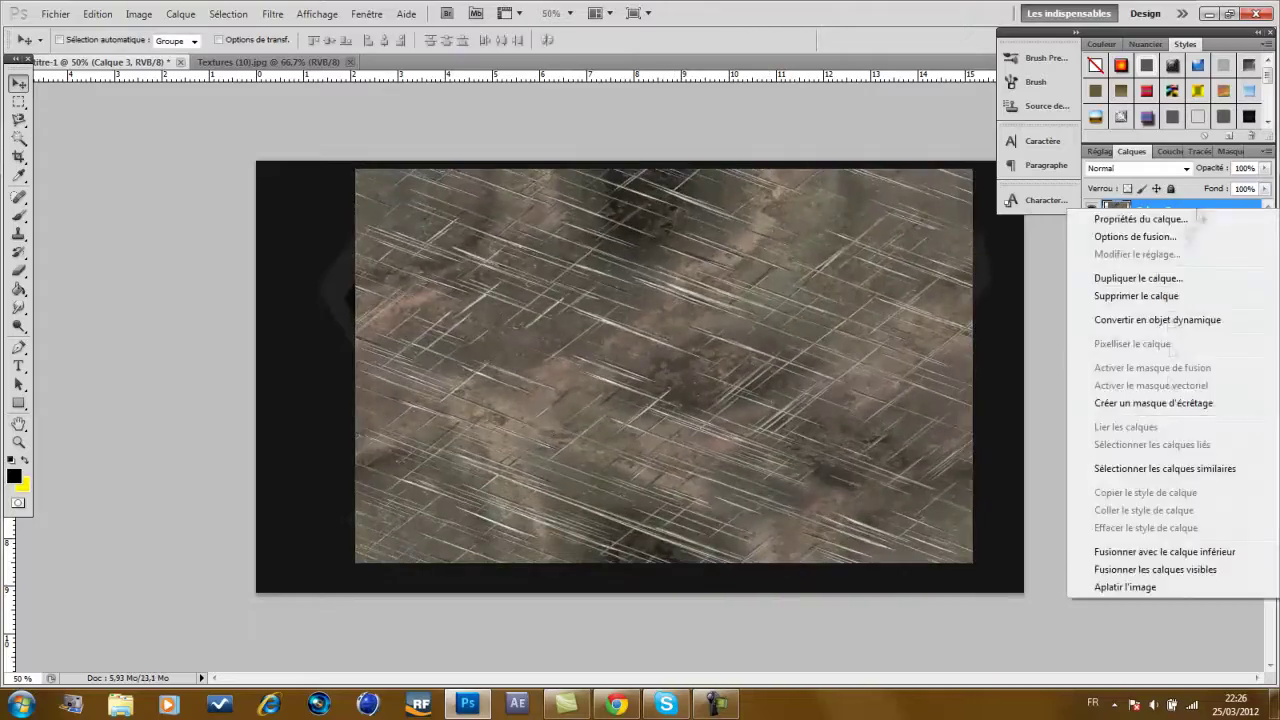
pyautogui.click(1100, 394)
pyautogui.click(1137, 168)
pyautogui.click(1110, 385)
pyautogui.moveTo(1265, 168); pyautogui.dragTo(1236, 190)
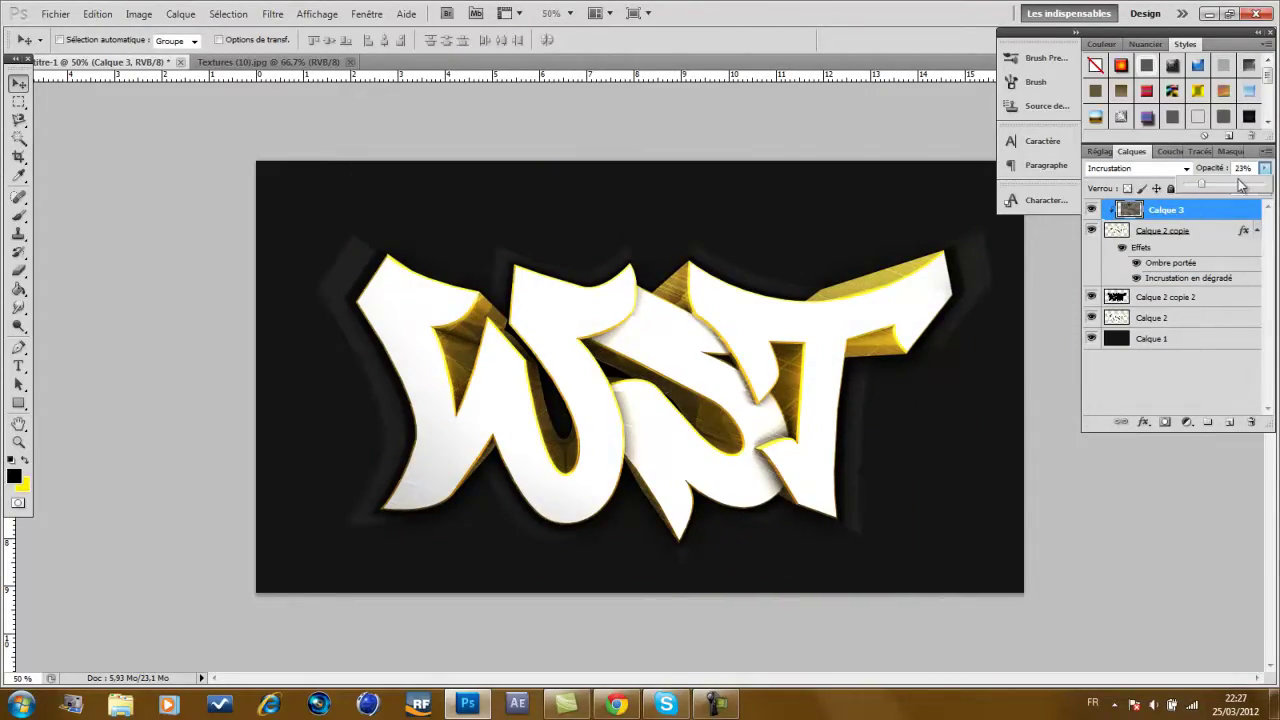
pyautogui.hotkey('ctrl', 'o')
pyautogui.click(440, 51)
# Bring in the brick wall texture, place it behind the lettering, and fade it to 12% opacity
pyautogui.moveTo(1100, 130); pyautogui.dragTo(1100, 230)
pyautogui.doubleClick(654, 180)
pyautogui.moveTo(640, 380); pyautogui.dragTo(640, 300)
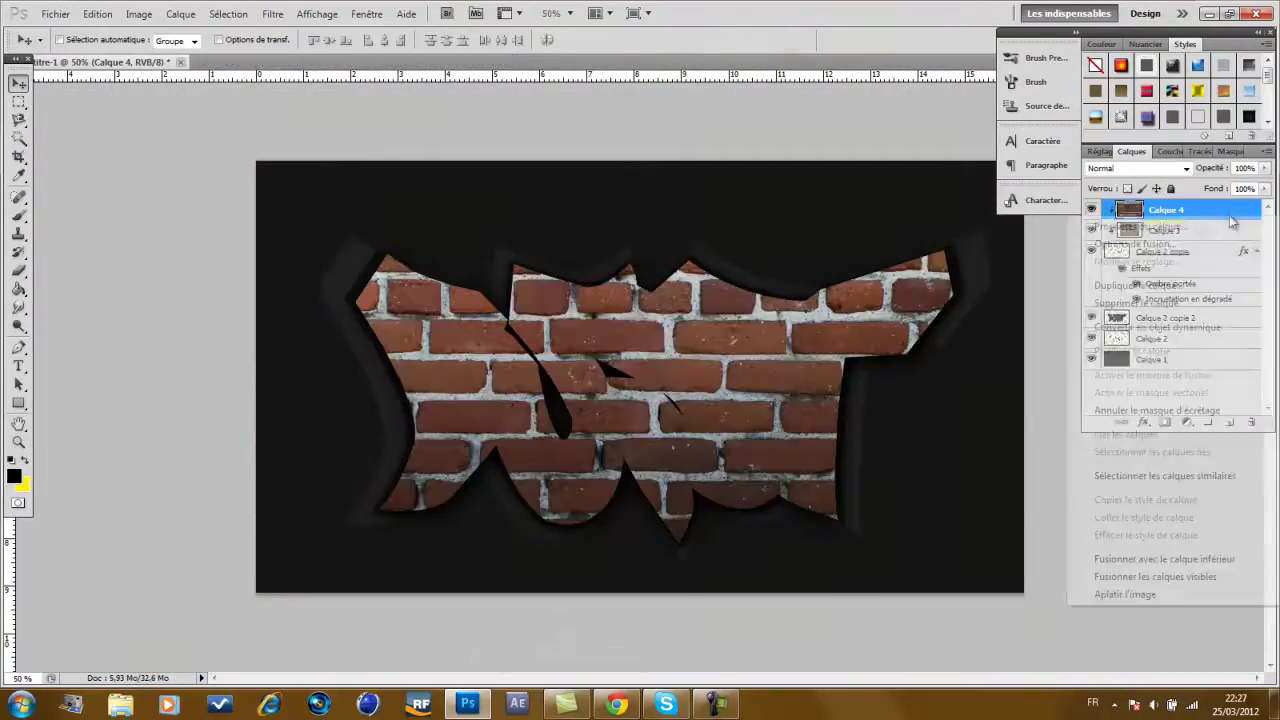
pyautogui.moveTo(1150, 209); pyautogui.dragTo(1168, 330)
pyautogui.moveTo(1196, 191); pyautogui.dragTo(1195, 191)
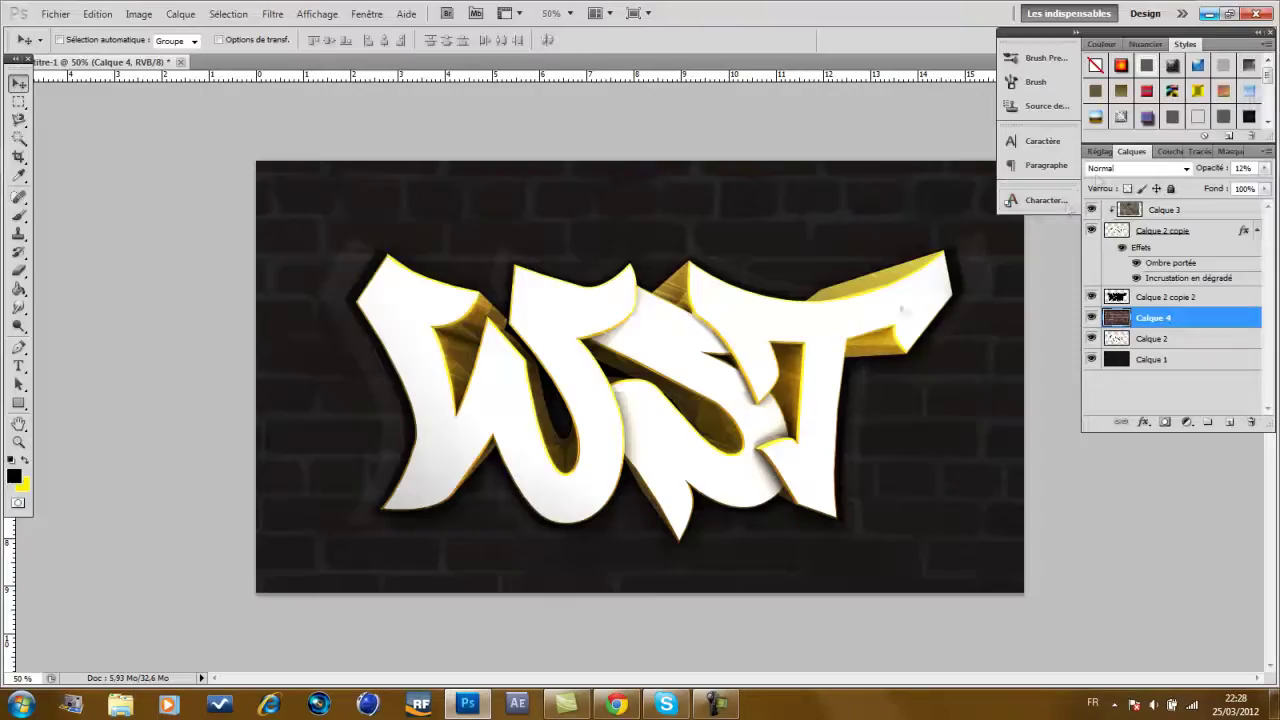
# Enlarge the brush, then start opening a file from the GFX packs folder
pyautogui.press(']')
pyautogui.press(']')
pyautogui.press(']')
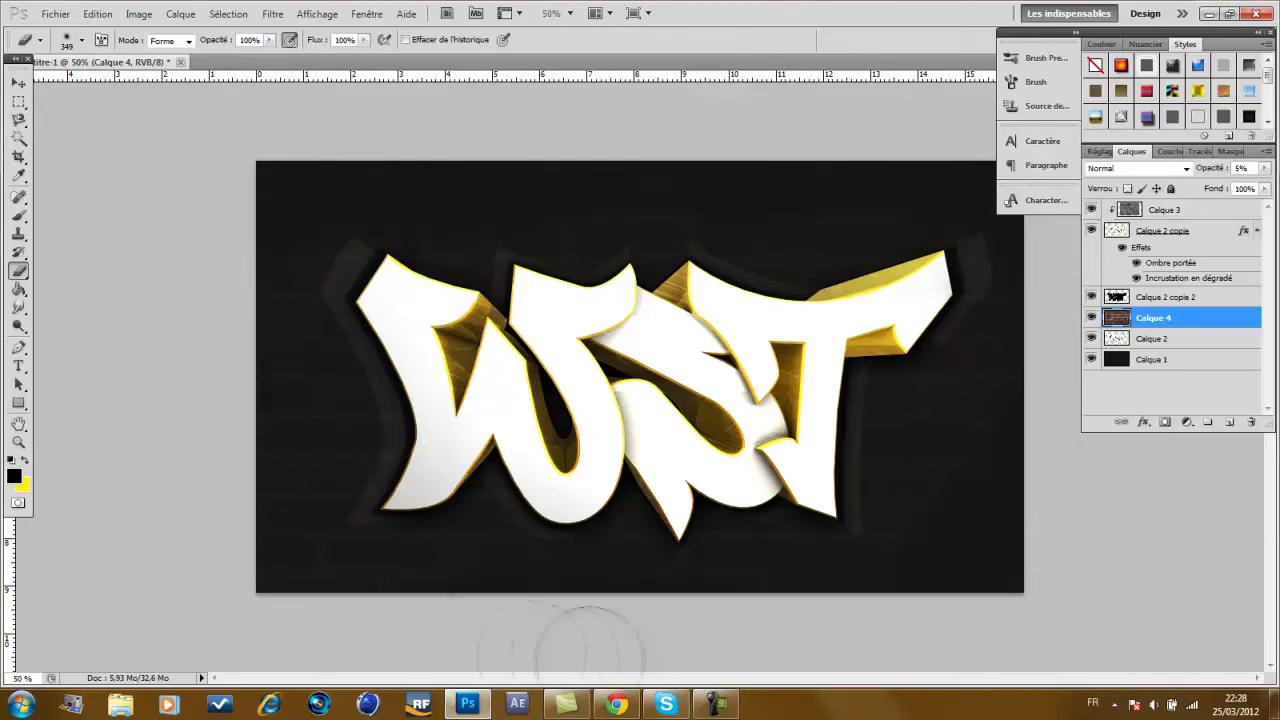
pyautogui.hotkey('ctrl', 'o')
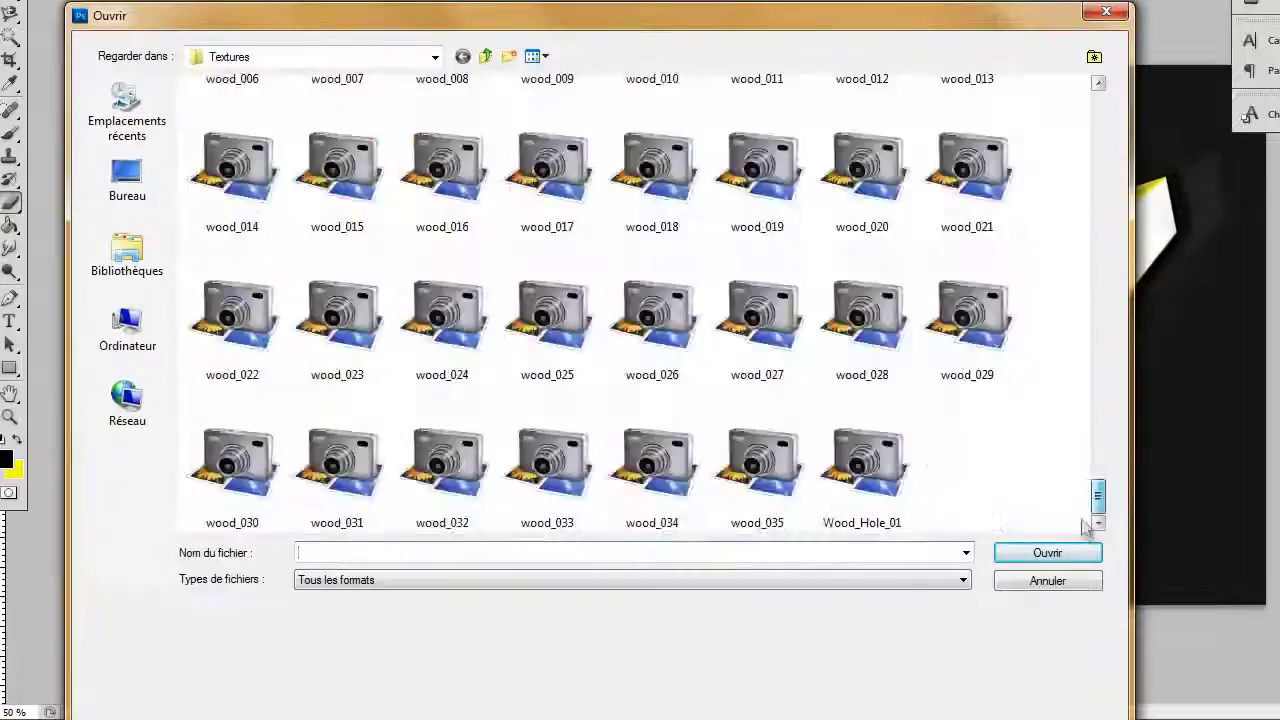
pyautogui.moveTo(1098, 515); pyautogui.dragTo(1098, 425)
pyautogui.press('Up')
pyautogui.press('Up')
# Browse through the graphic pack folders into GFX packs and scroll through its contents
pyautogui.press('Down')
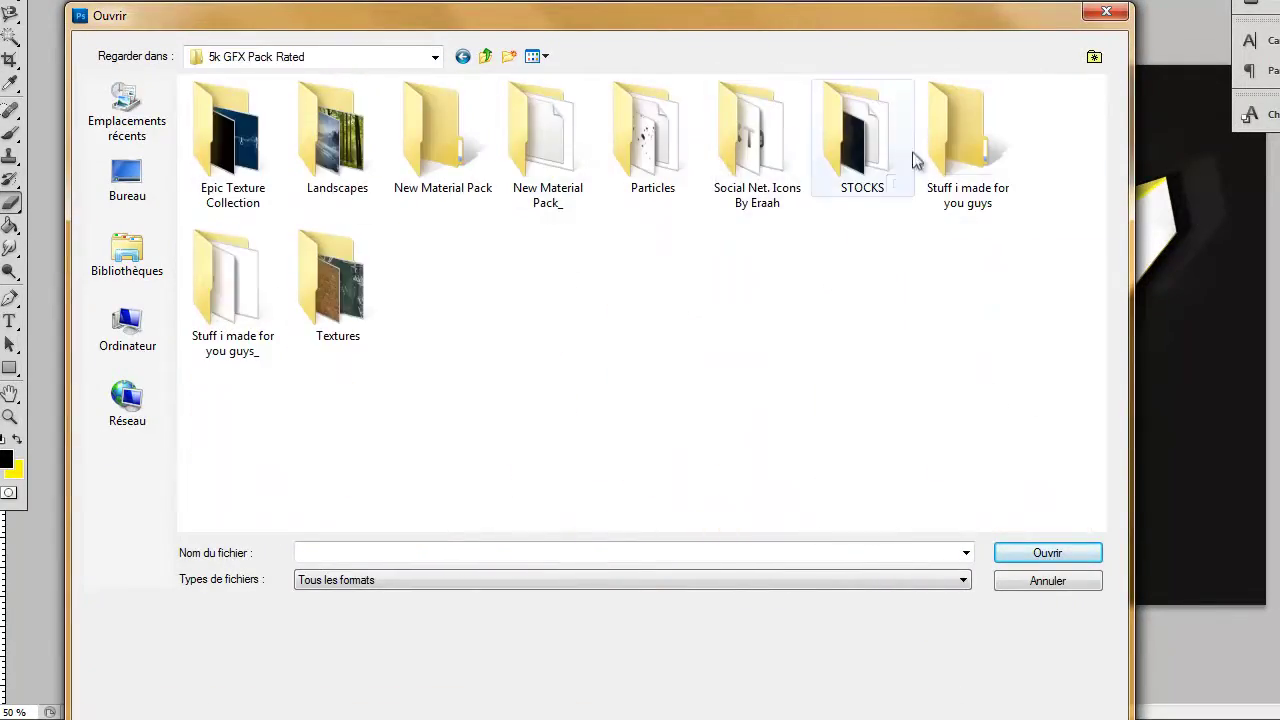
pyautogui.press('Up')
pyautogui.press('Return')
pyautogui.press('BackSpace')
pyautogui.press('Up')
pyautogui.press('Left')
pyautogui.press('Return')
pyautogui.press('BackSpace')
pyautogui.press('Down')
pyautogui.press('Down')
pyautogui.press('Return')
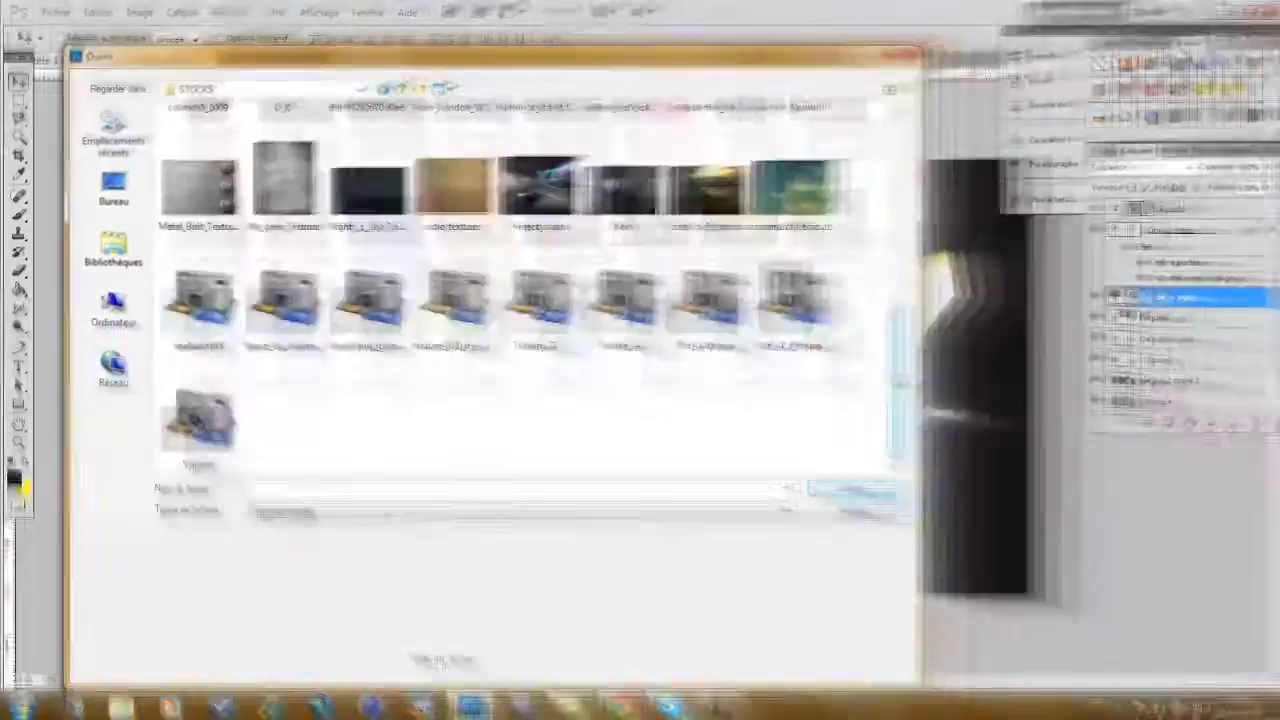
pyautogui.scroll(-3, 690, 318)
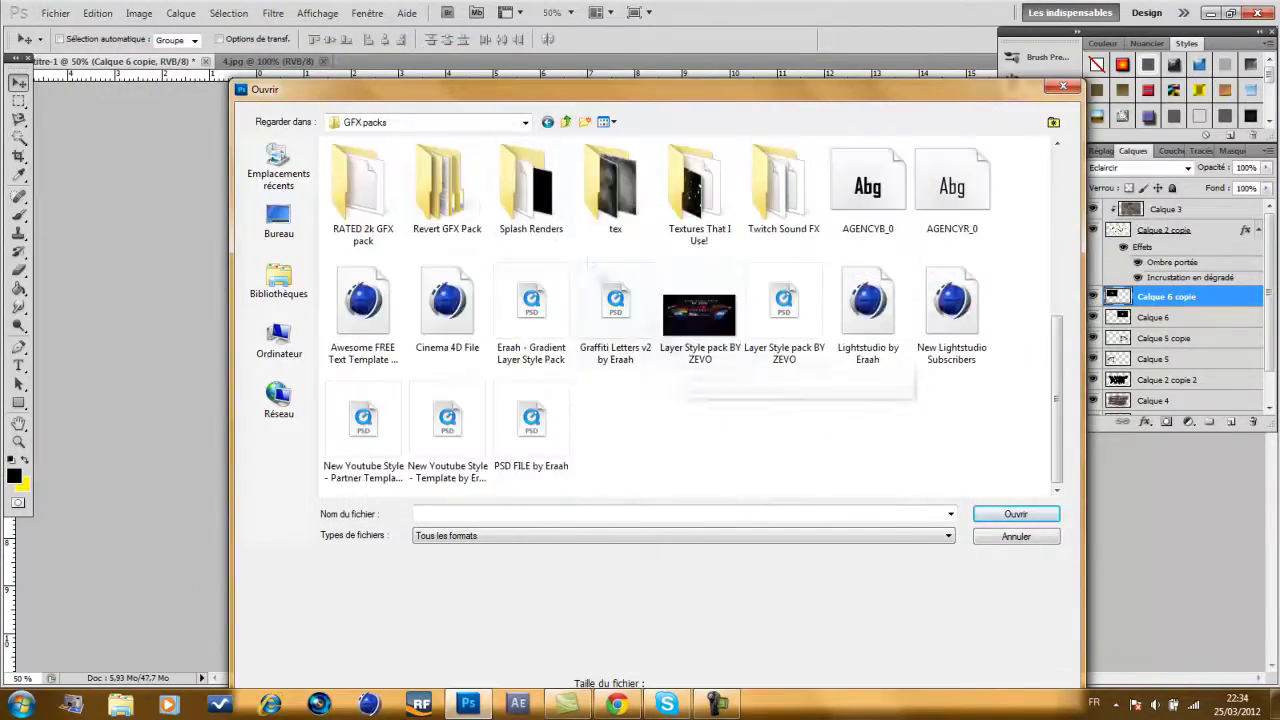
pyautogui.scroll(3, 900, 262)
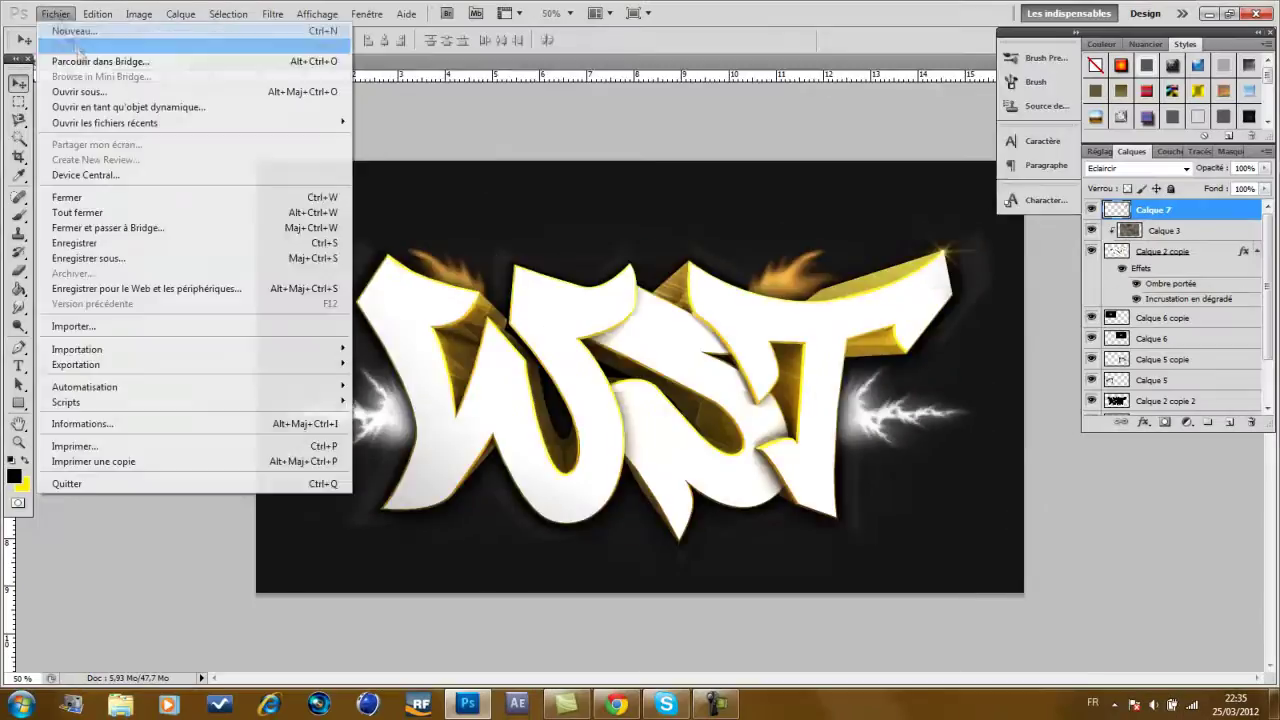
pyautogui.scroll(-1, 690, 290)
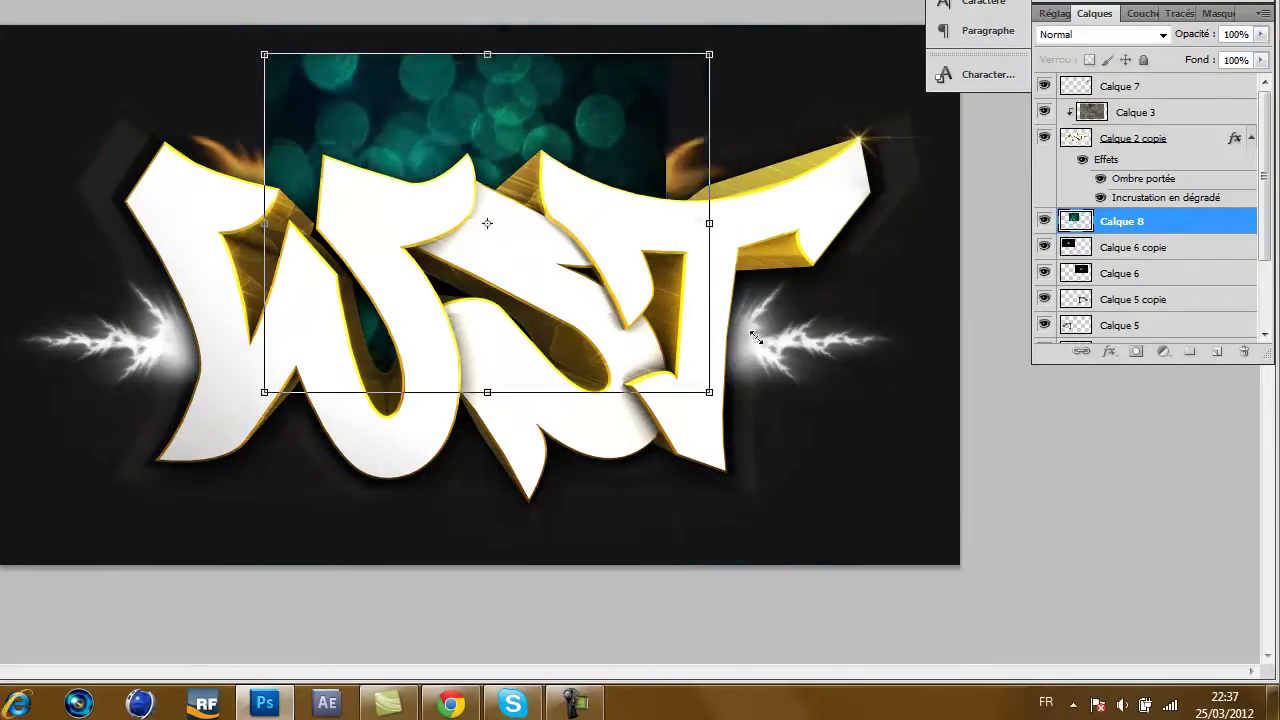
# Tint the bokeh orange with Photo Filter, Curves and a black-to-yellow gradient map, then erase most of it
pyautogui.click(310, 14)
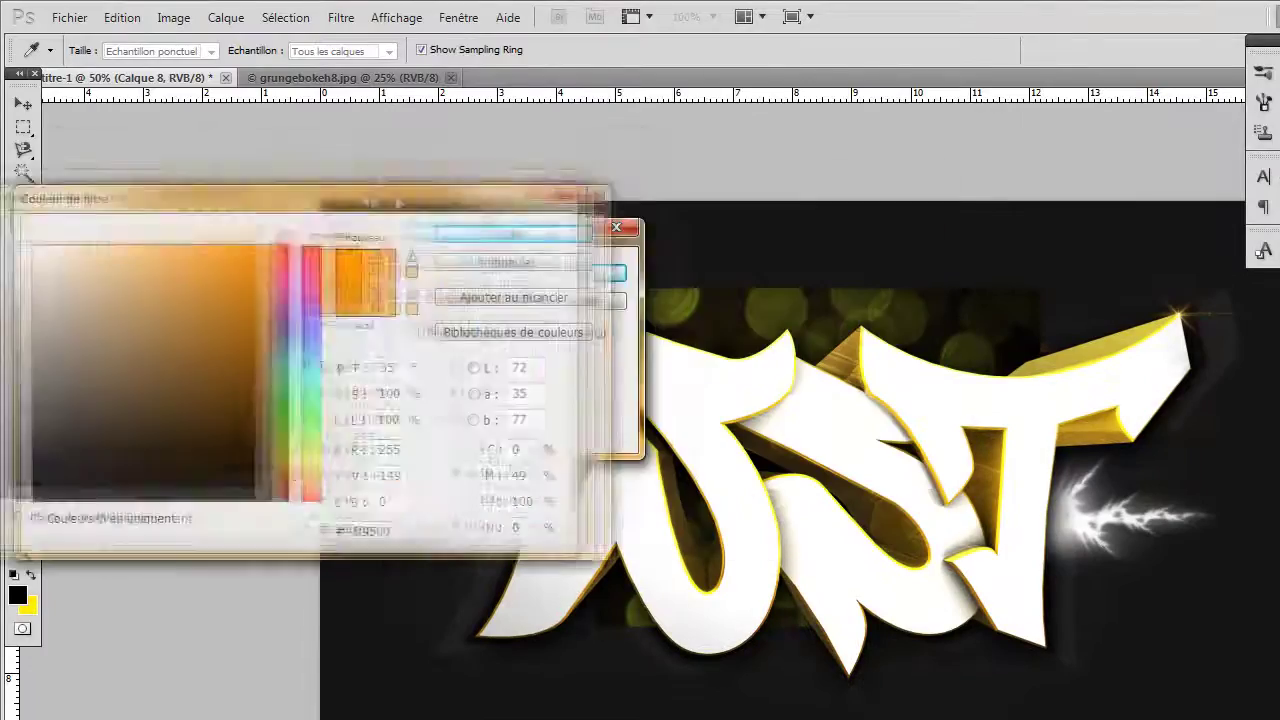
pyautogui.moveTo(357, 450); pyautogui.dragTo(357, 440)
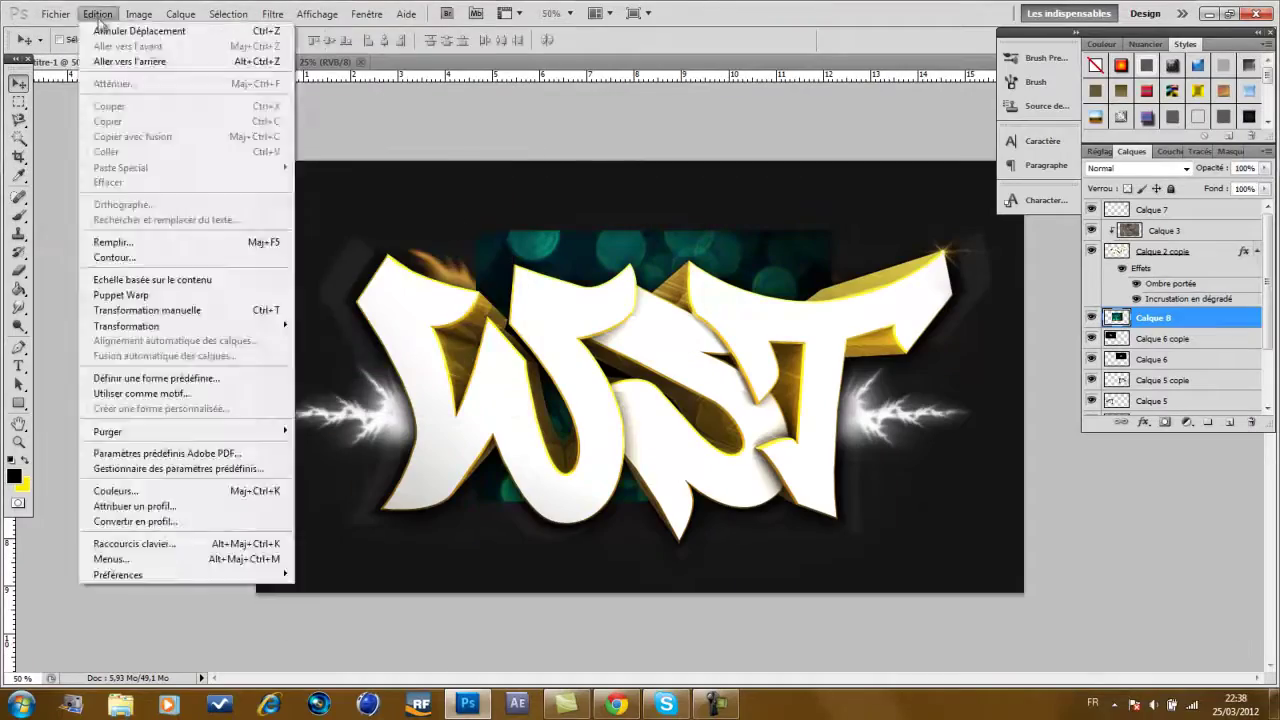
pyautogui.click(378, 83)
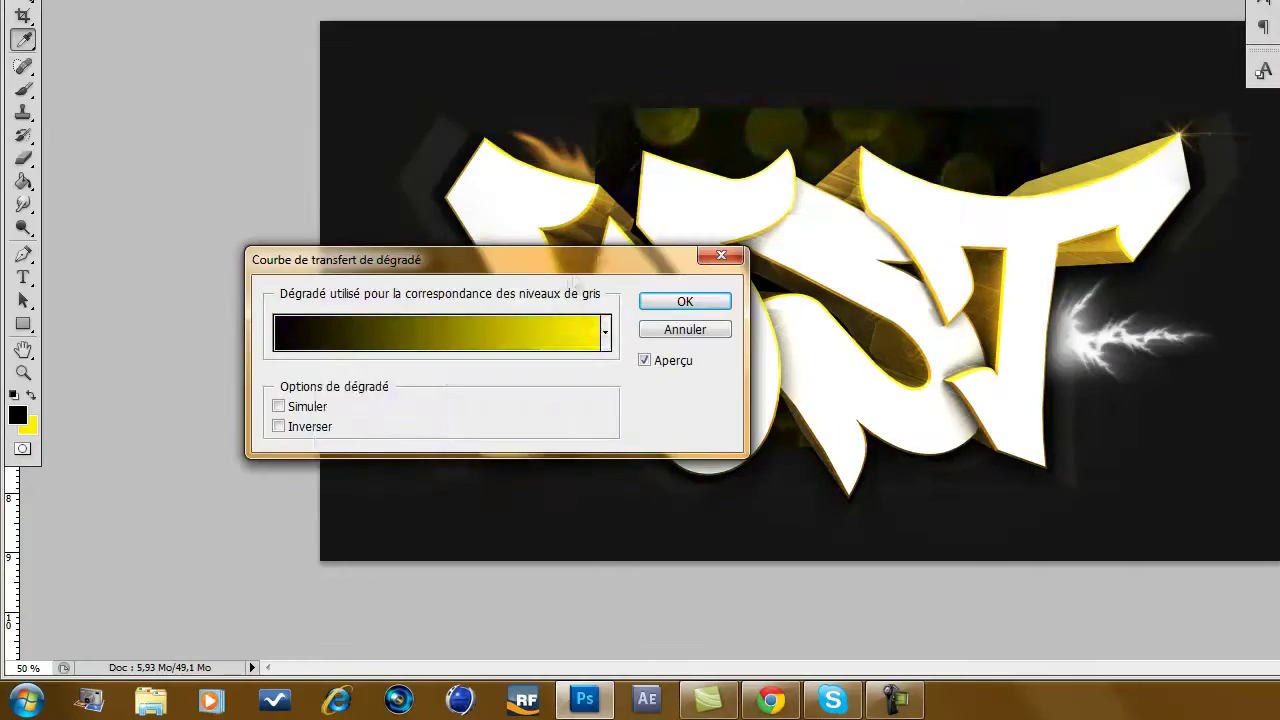
pyautogui.click(606, 333)
pyautogui.click(341, 381)
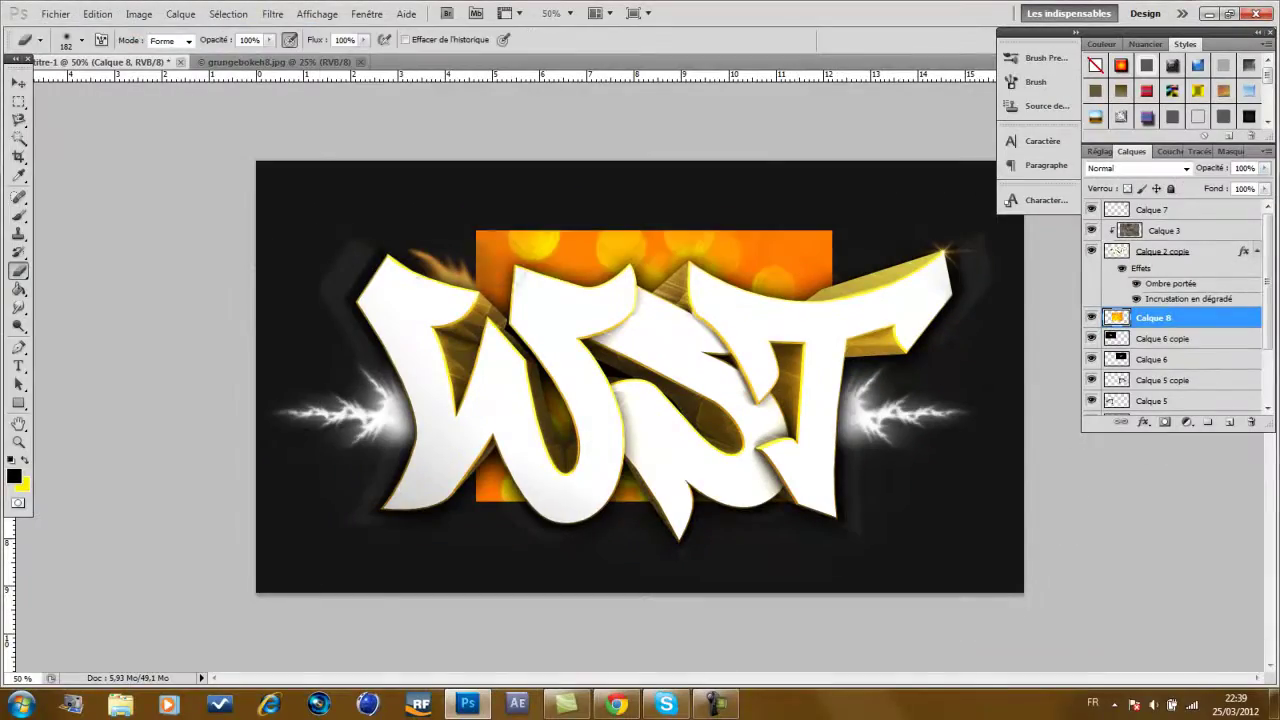
pyautogui.moveTo(500, 485); pyautogui.dragTo(733, 518)
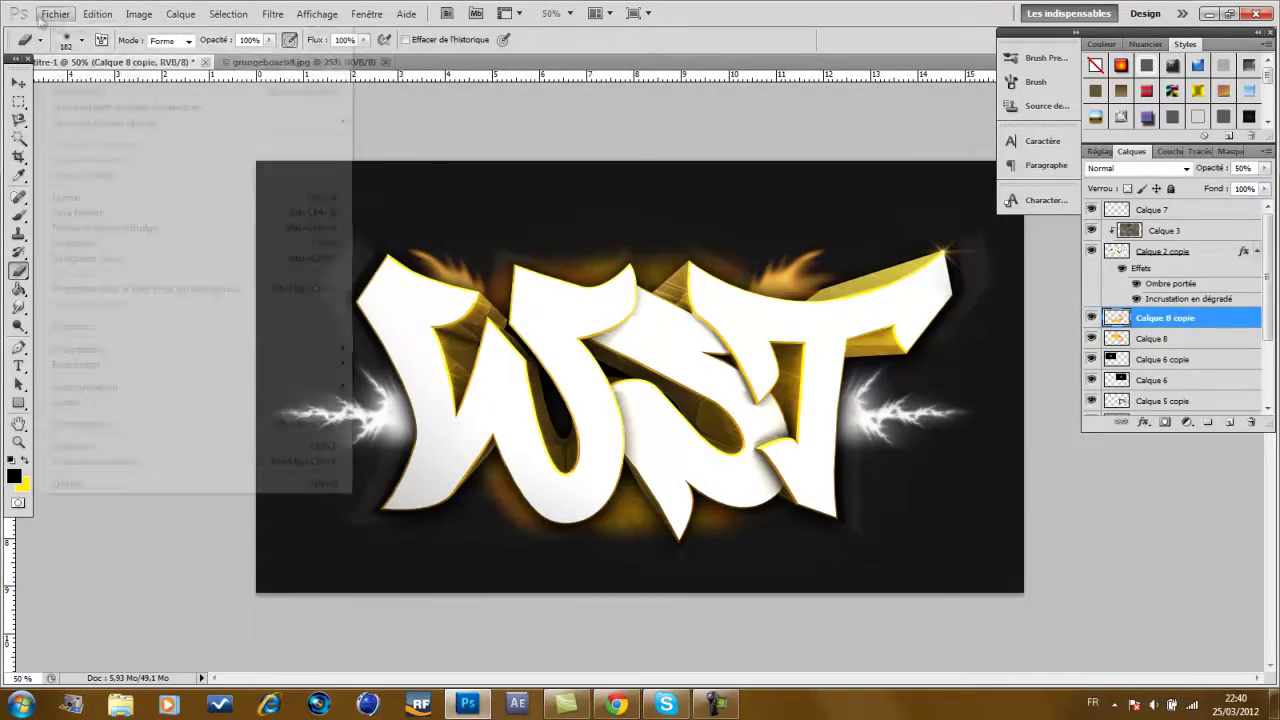
# Apply a gradient-map tint and paint a yellow bar on a new layer above Calque 8 copie
pyautogui.click(1160, 201)
pyautogui.click(420, 195)
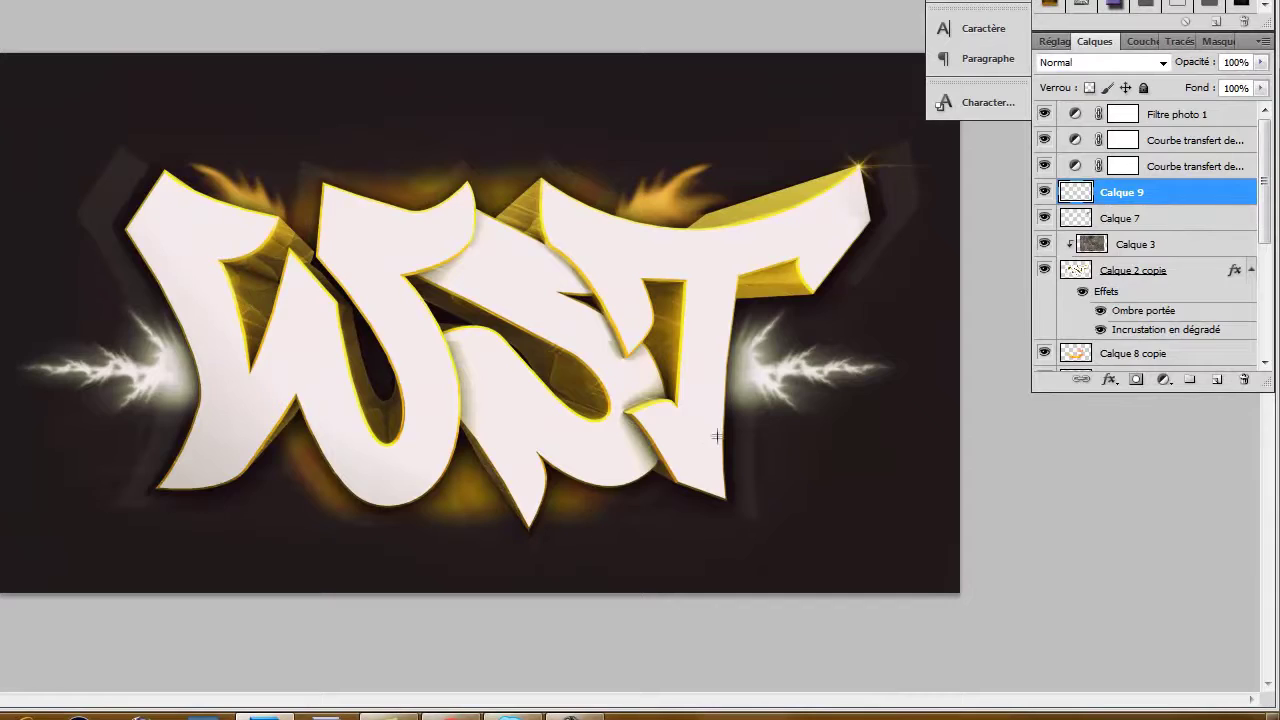
pyautogui.press('b')
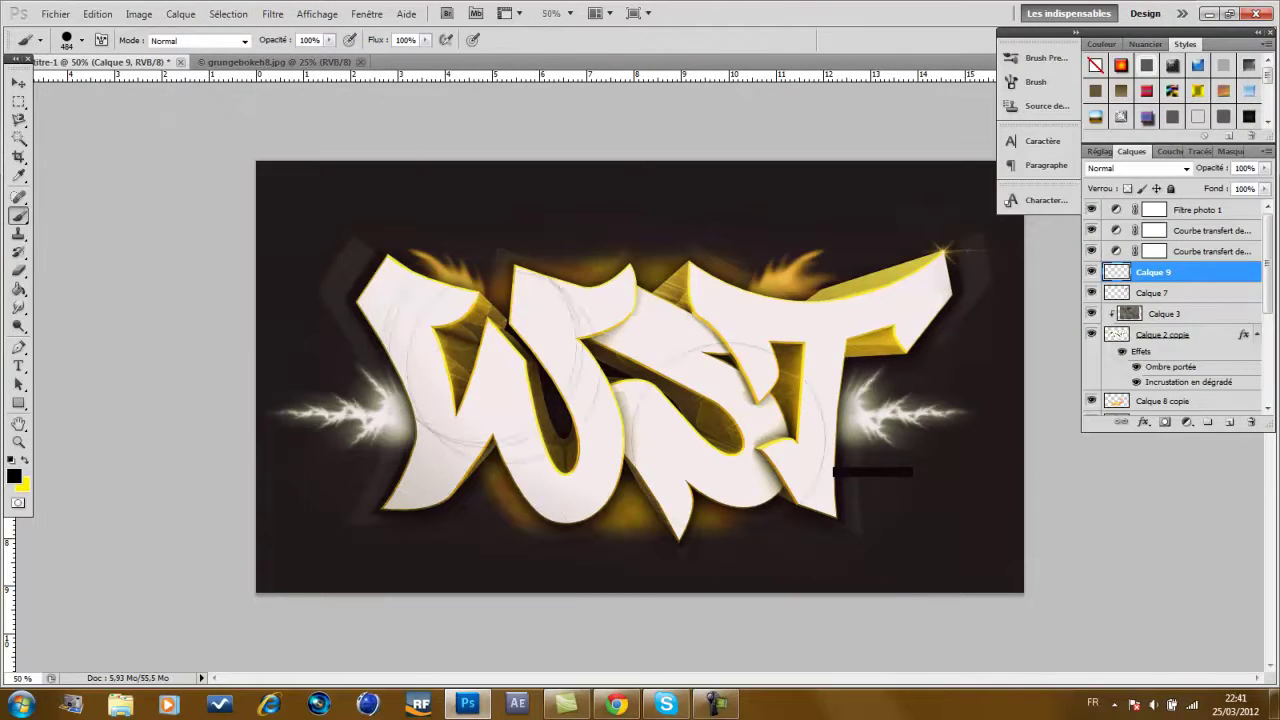
pyautogui.moveTo(1152, 271); pyautogui.dragTo(1165, 386)
# Duplicate the yellow bar below the first and start a text box beside them
pyautogui.hotkey('ctrl', 'j')
pyautogui.press('v')
pyautogui.hotkey('alt', '[')
pyautogui.moveTo(901, 474); pyautogui.dragTo(901, 497)
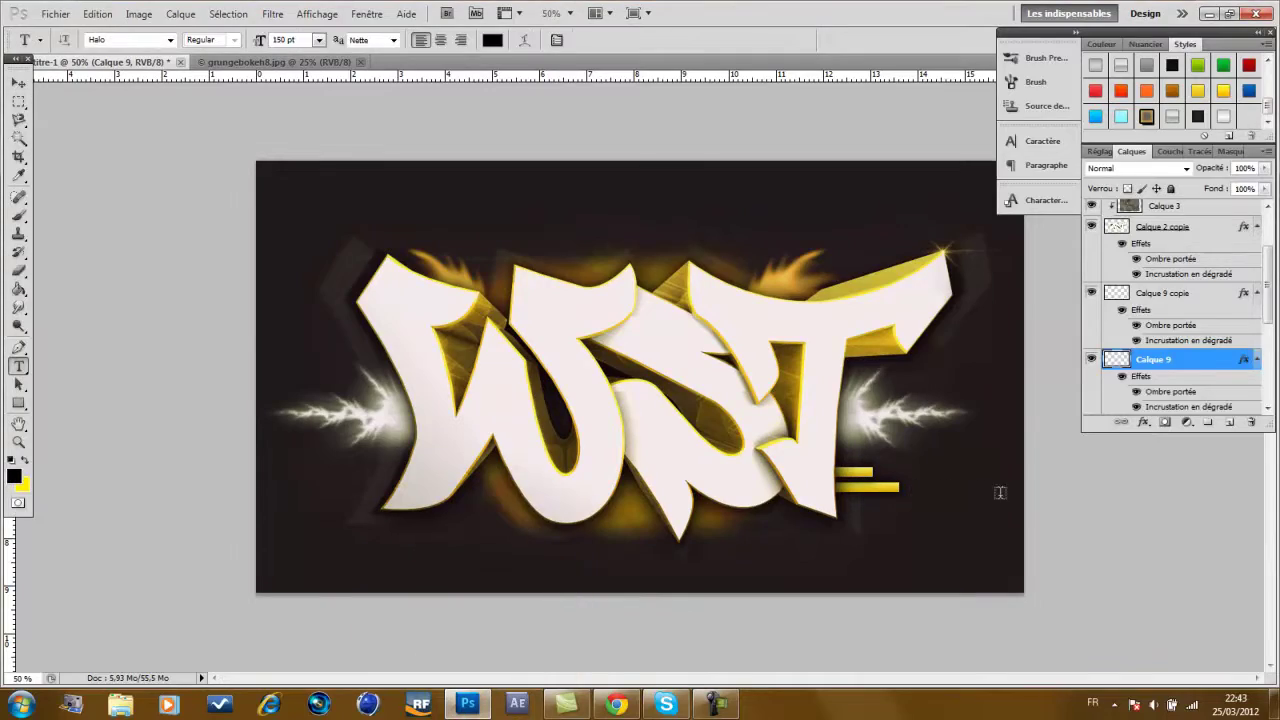
pyautogui.moveTo(911, 482); pyautogui.dragTo(1024, 499)
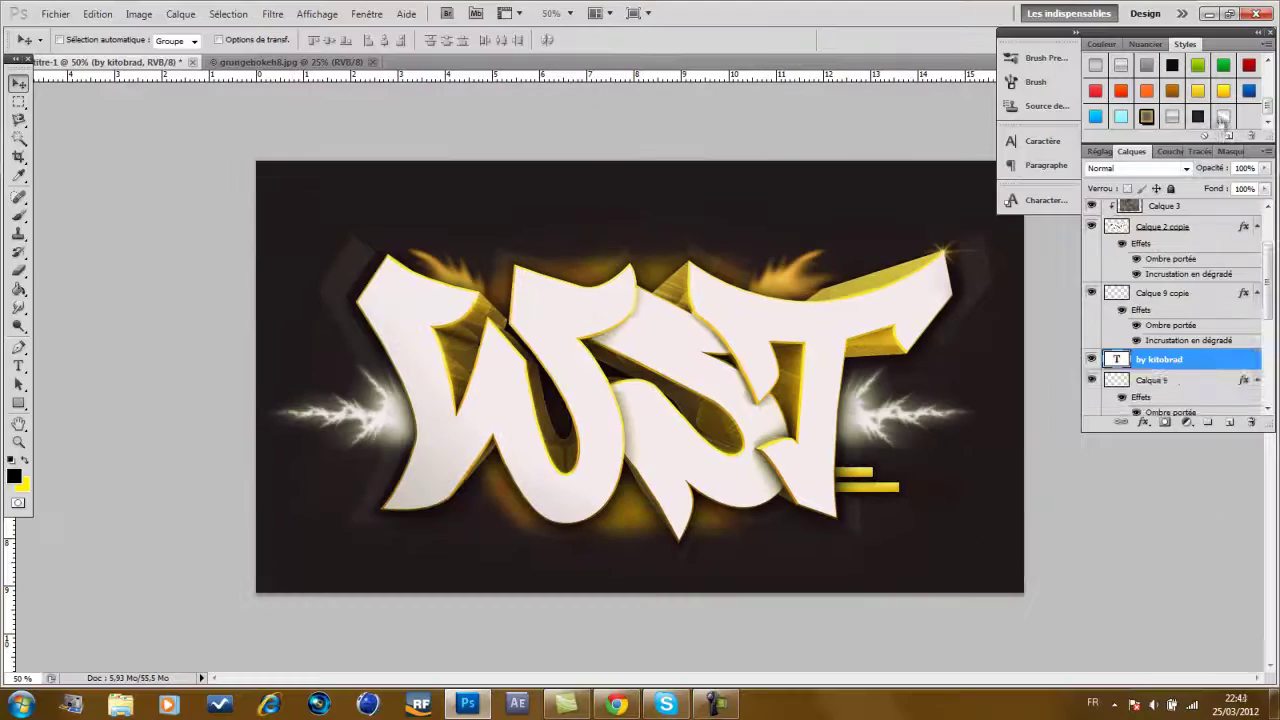
# Place the artist credit by the lower bar and a team-name copy on the upper bar
pyautogui.moveTo(943, 488); pyautogui.dragTo(933, 487)
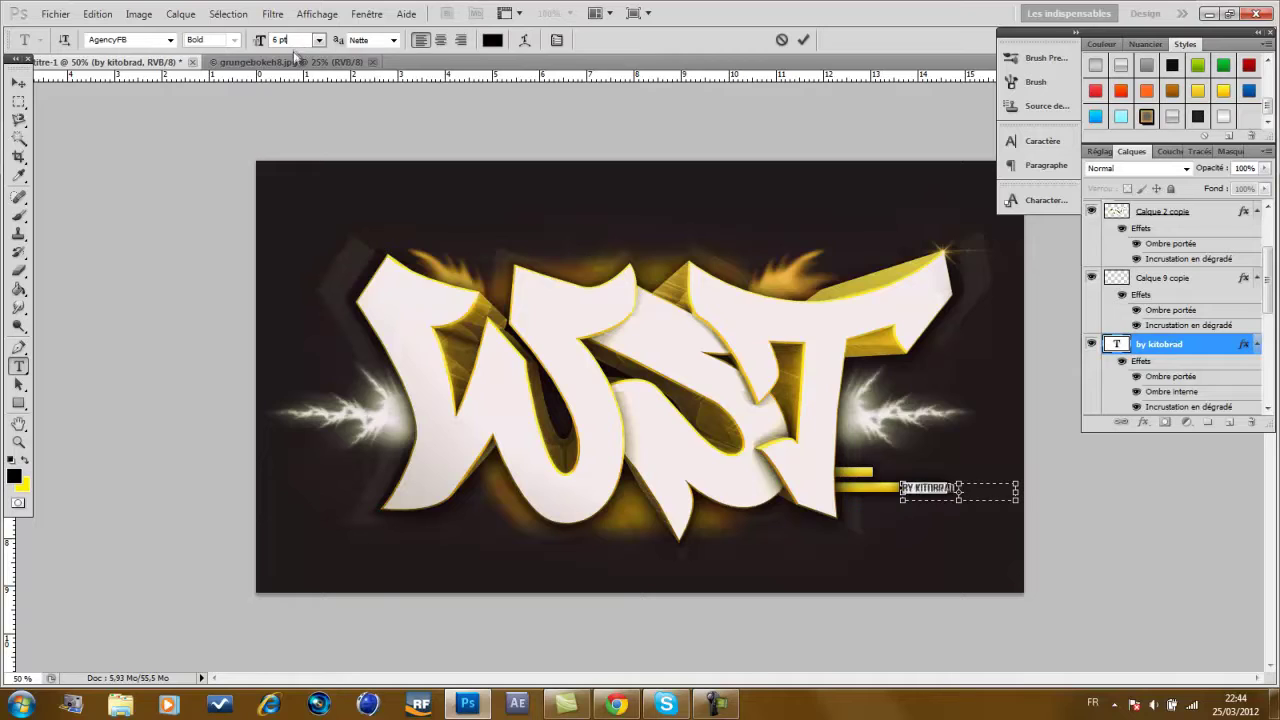
pyautogui.hotkey('ctrl', 'j')
pyautogui.write('WRITE SKOOL TEAM')
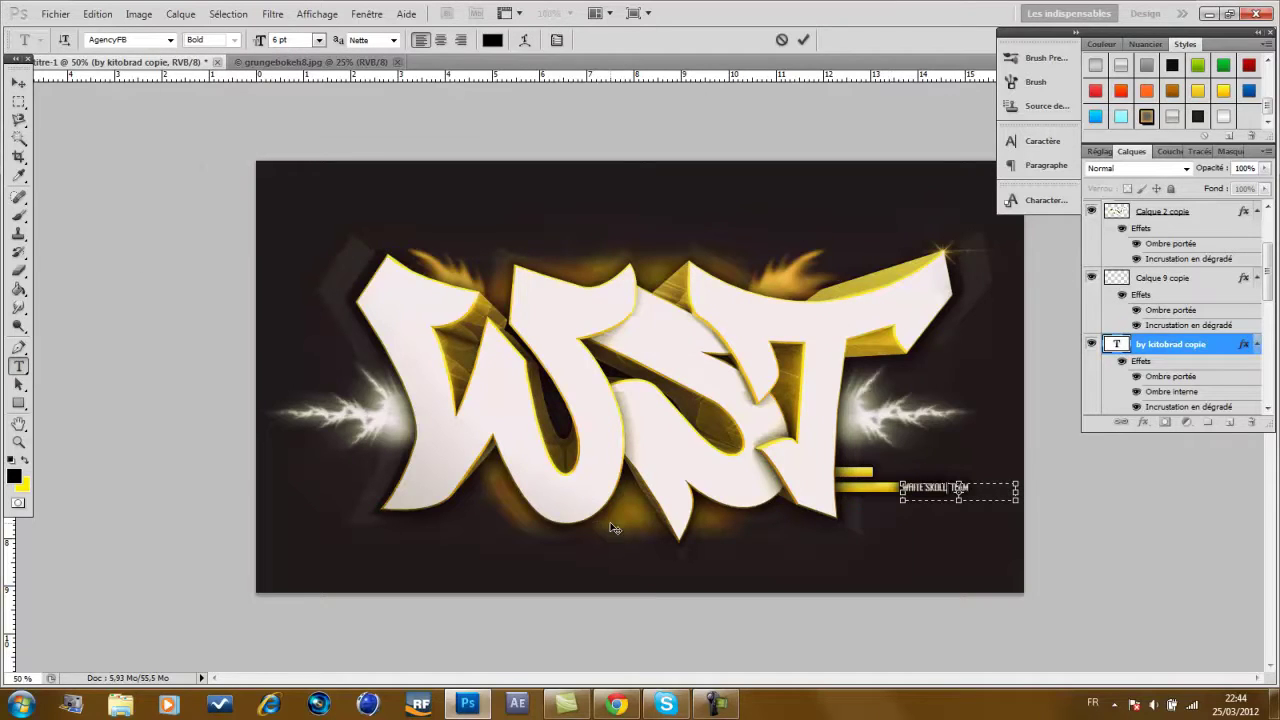
pyautogui.hotkey('ctrl', 'Return')
pyautogui.press('v')
pyautogui.moveTo(935, 494); pyautogui.dragTo(908, 477)
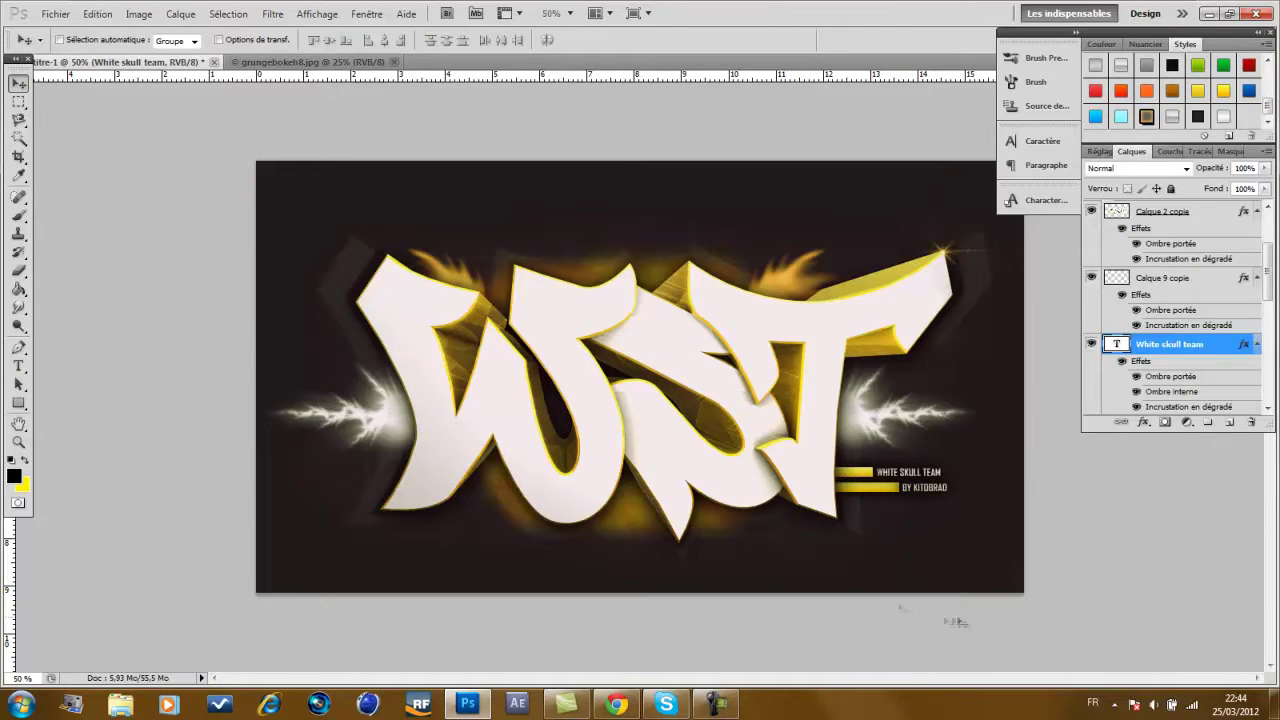
# Add an enlarged web address along the top, with a copy placed at the bottom
pyautogui.moveTo(847, 230); pyautogui.dragTo(851, 205)
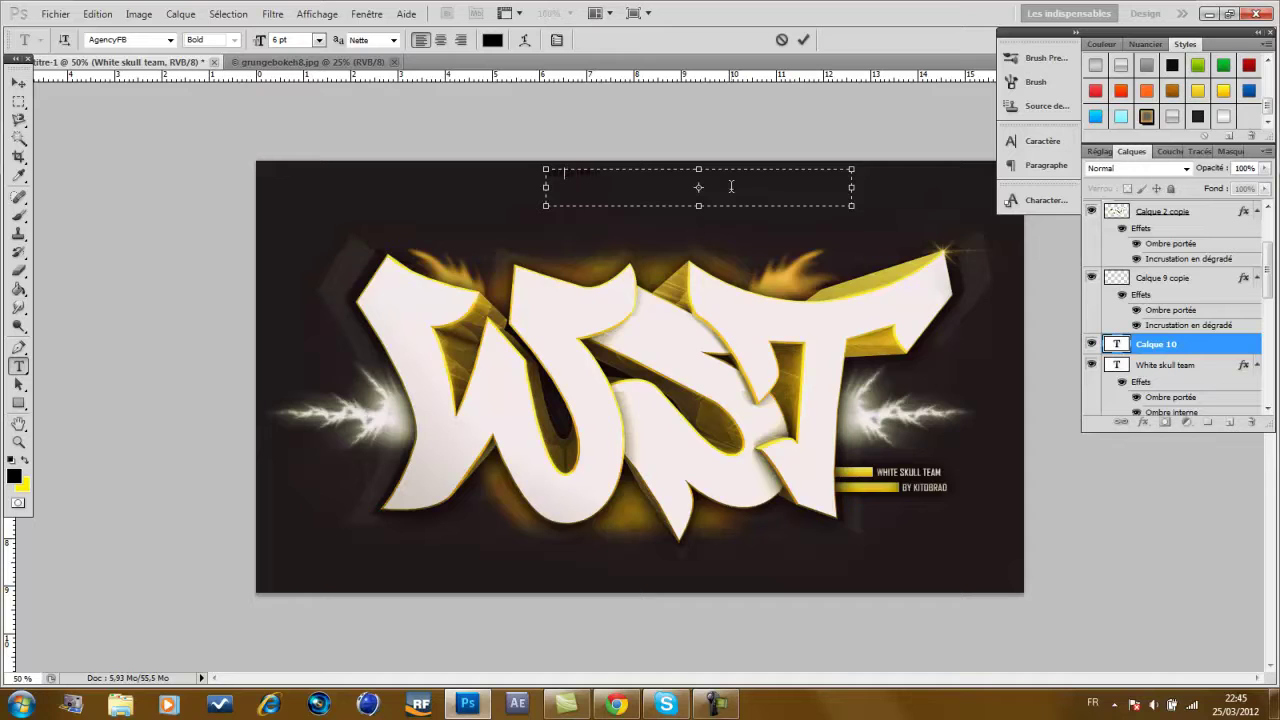
pyautogui.hotkey('ctrl', 'Return')
pyautogui.press('v')
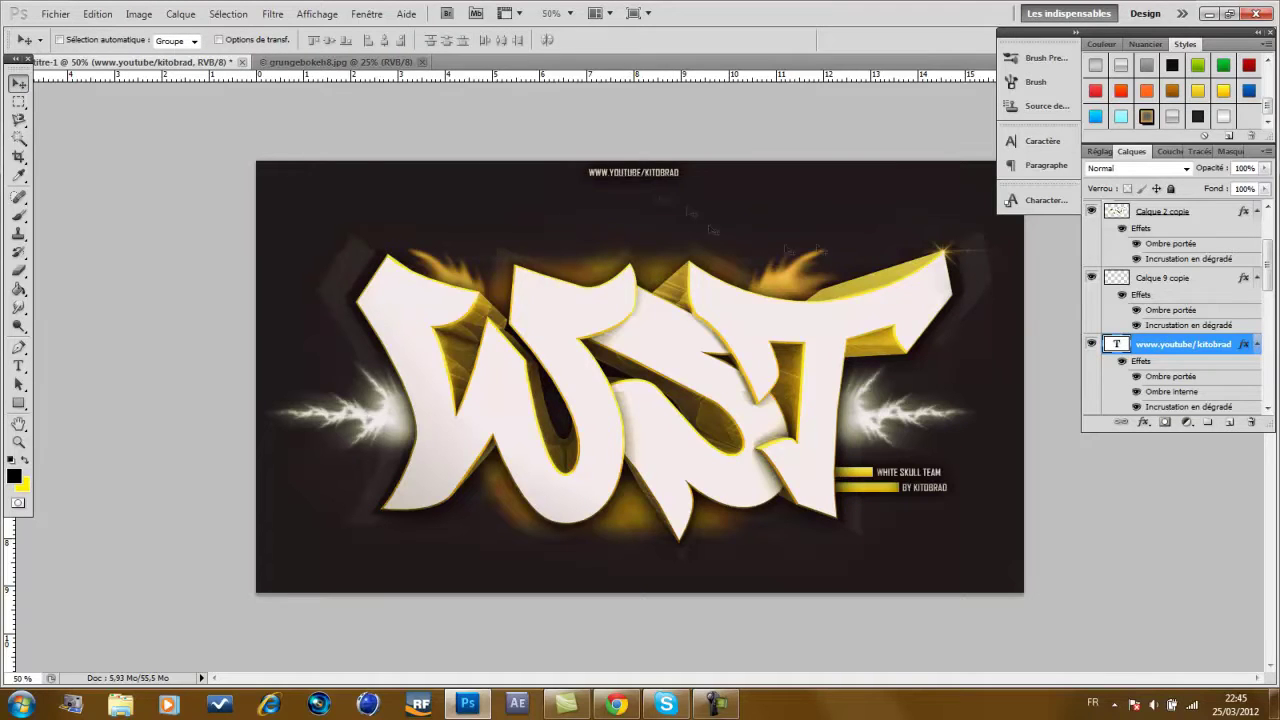
pyautogui.click(320, 150)
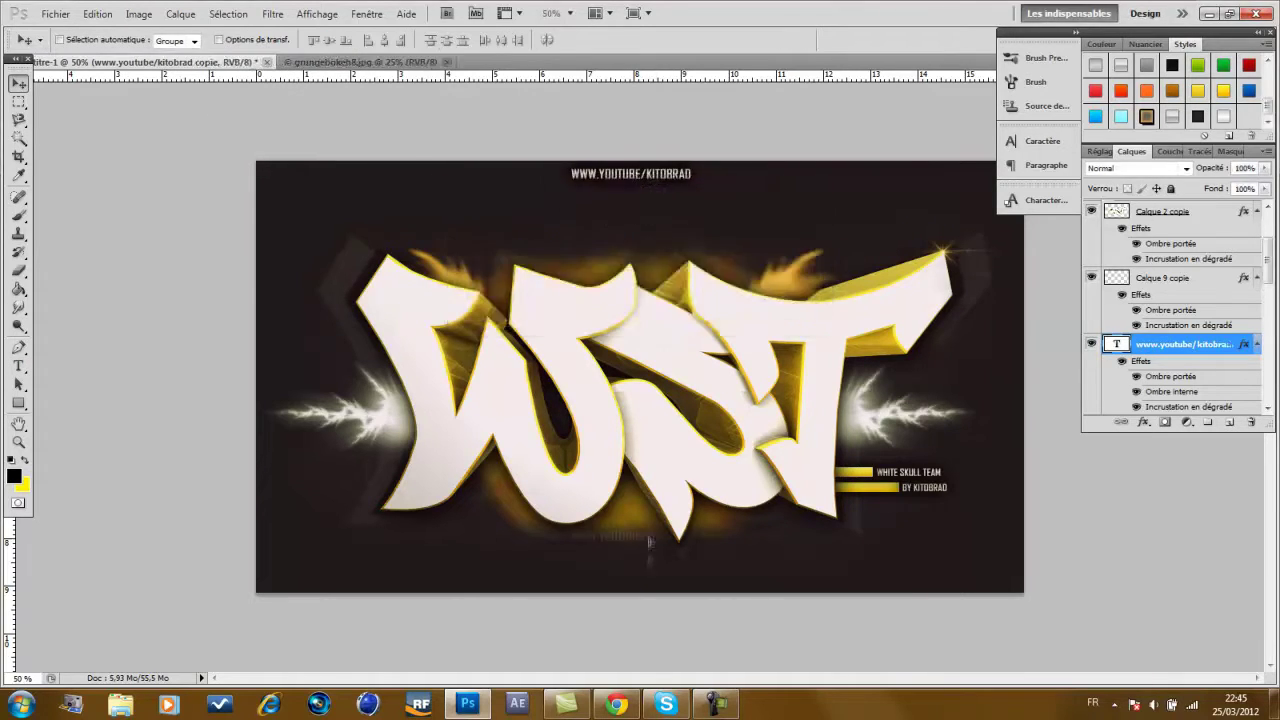
pyautogui.moveTo(638, 176); pyautogui.dragTo(631, 578)
pyautogui.press('t')
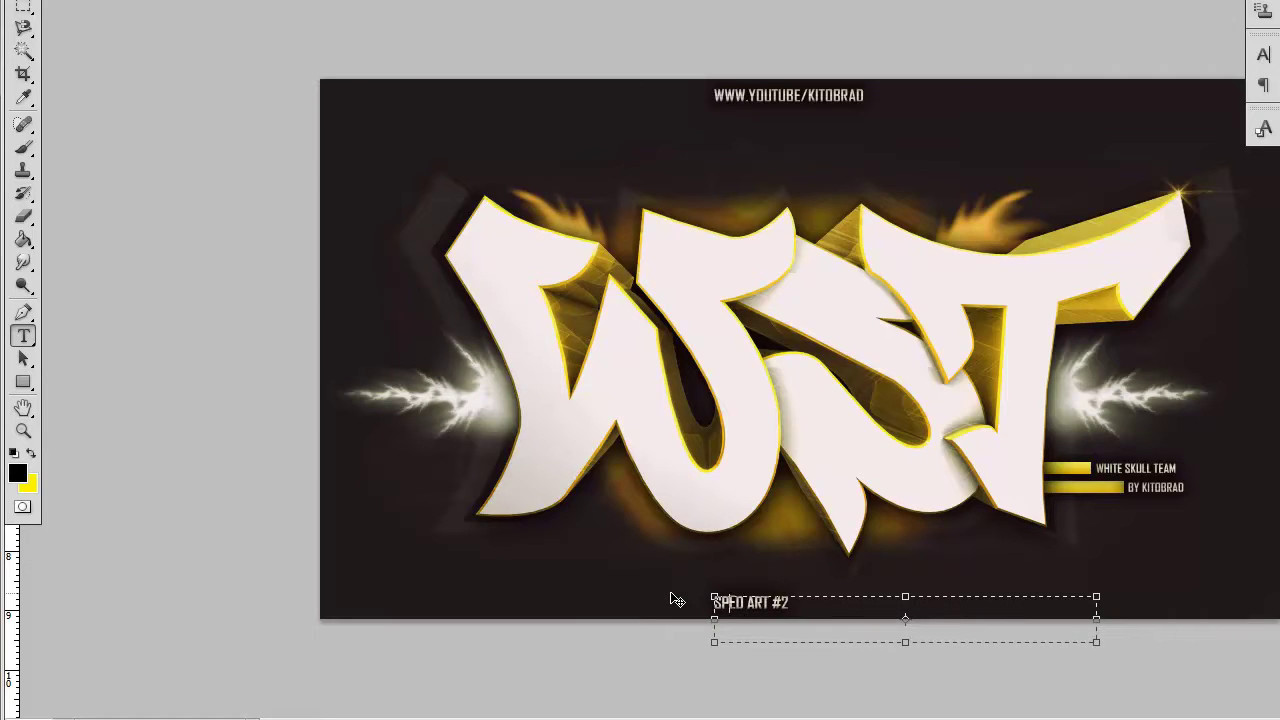
# Commit the 'SPEED ART #2' caption centred at the bottom of the poster
pyautogui.hotkey('ctrl', 'Return')
pyautogui.press('v')
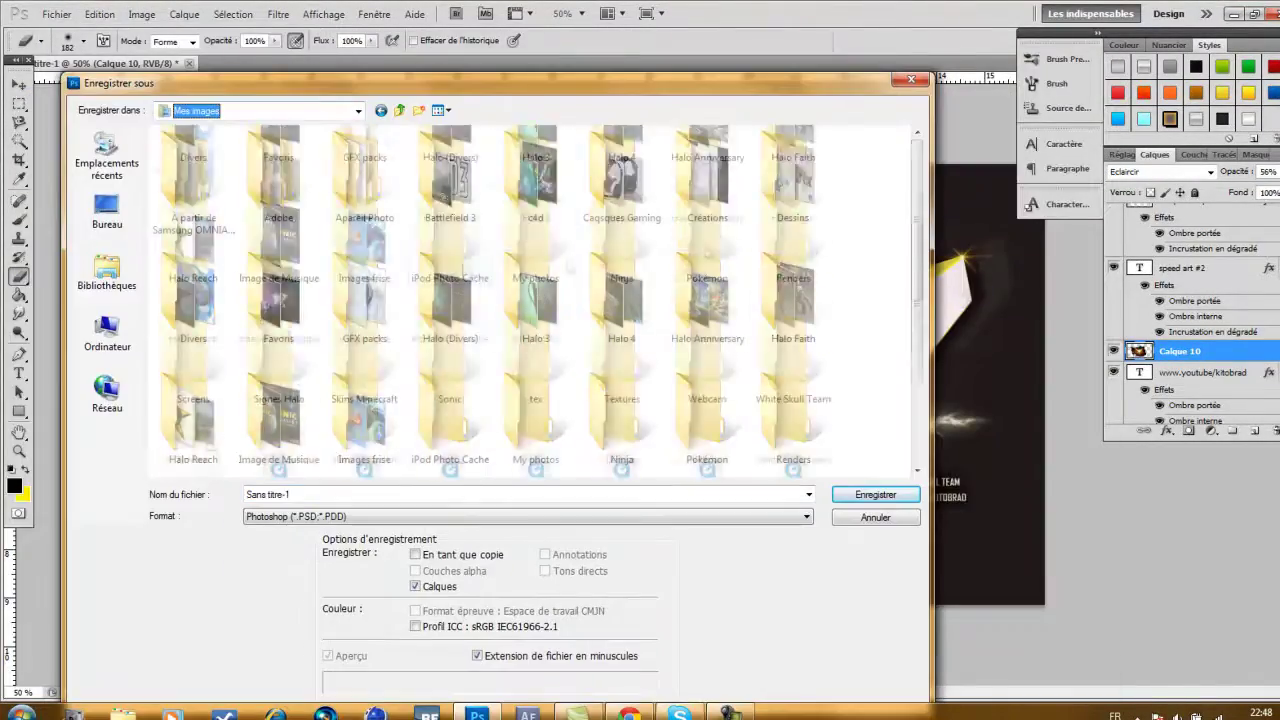
# Name the file 'WST wallpaper.psd' in the save window
pyautogui.write('WST wallpaper.psd')
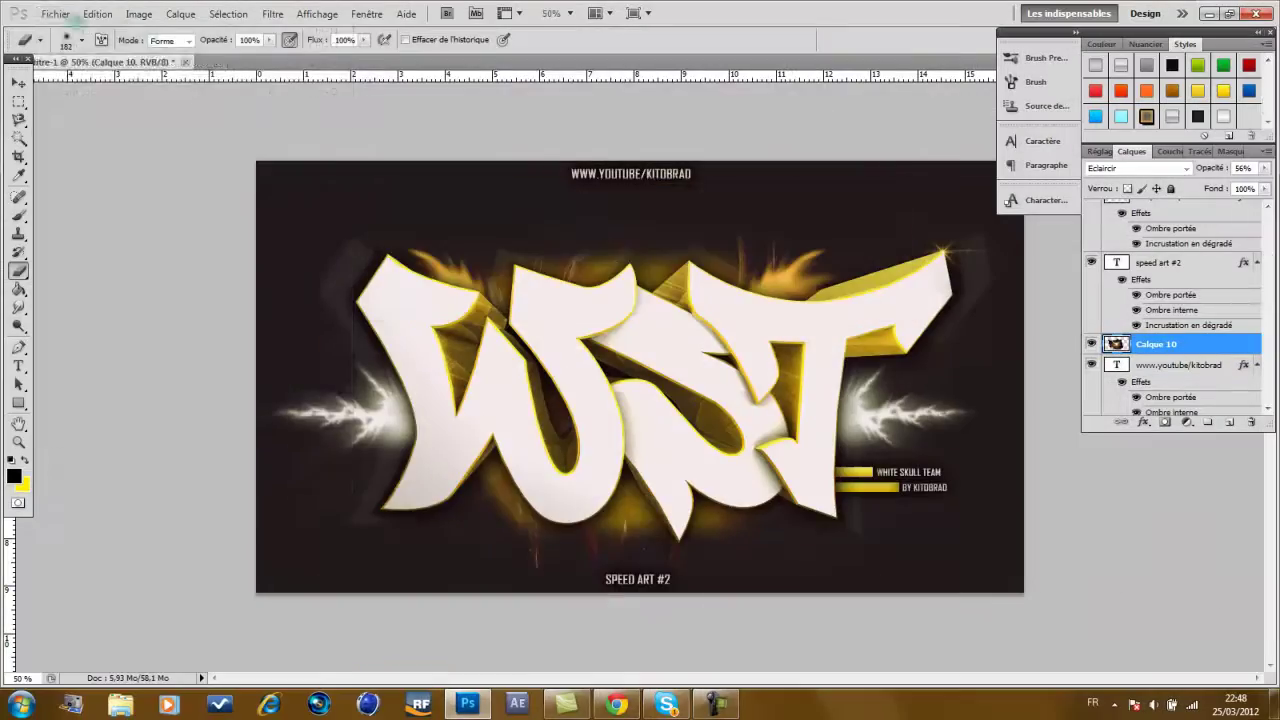